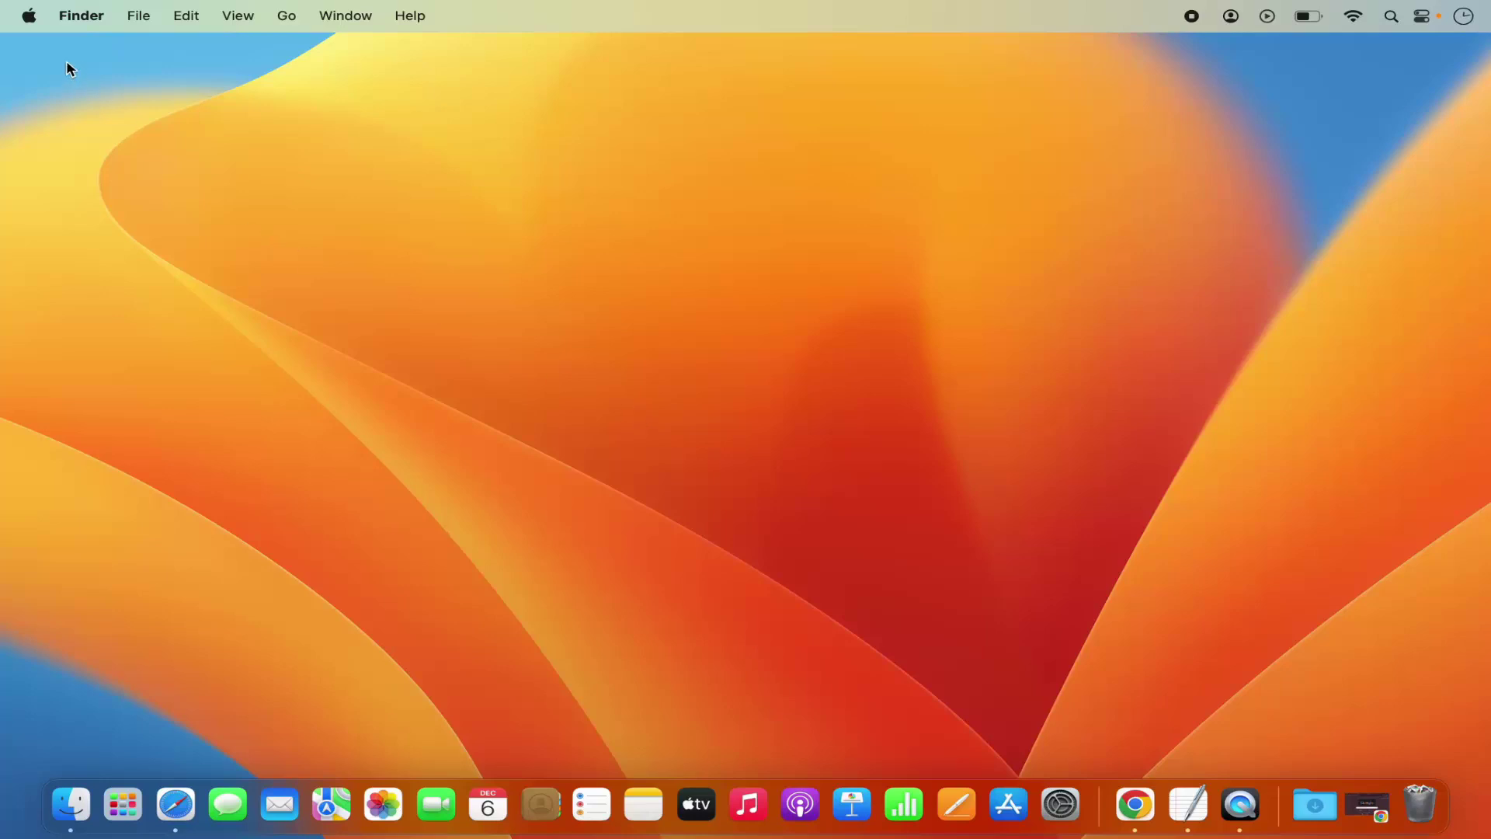
Step: Launch System Settings from the Apple menu and go to the Printers & Scanners pane
click(29, 17)
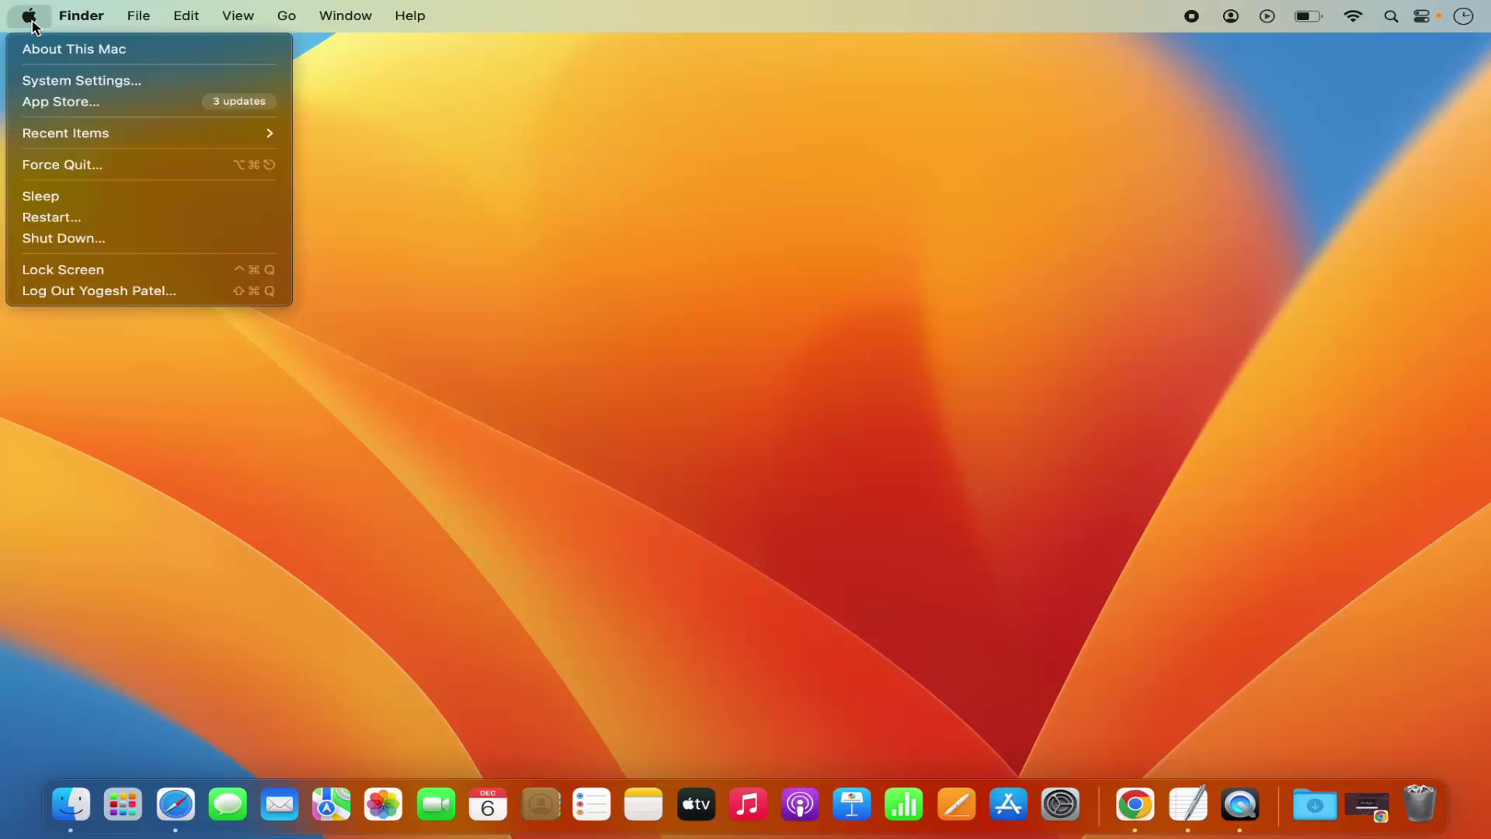
click(72, 78)
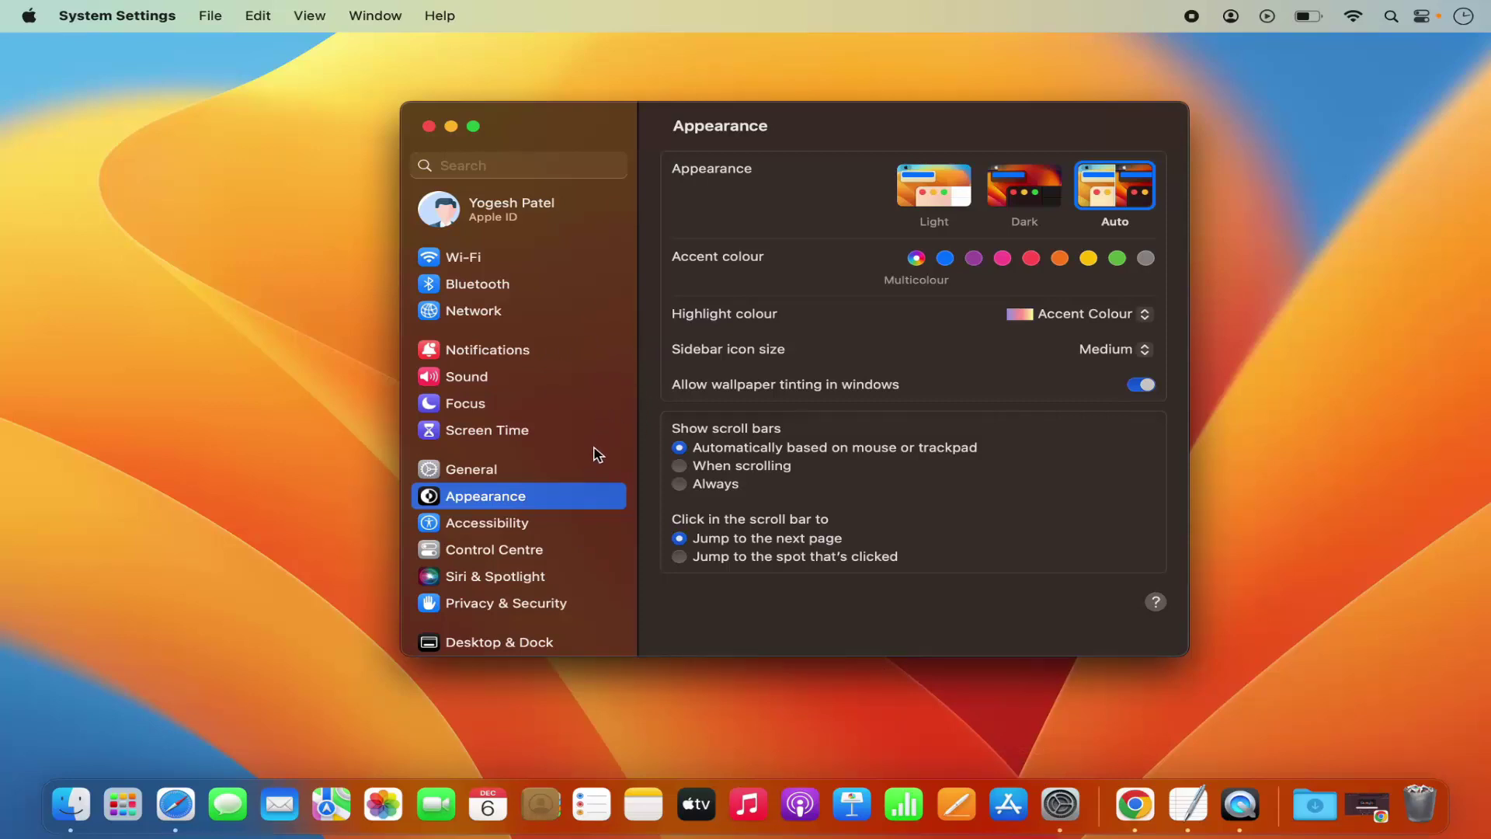
scroll(581, 491, down, 5)
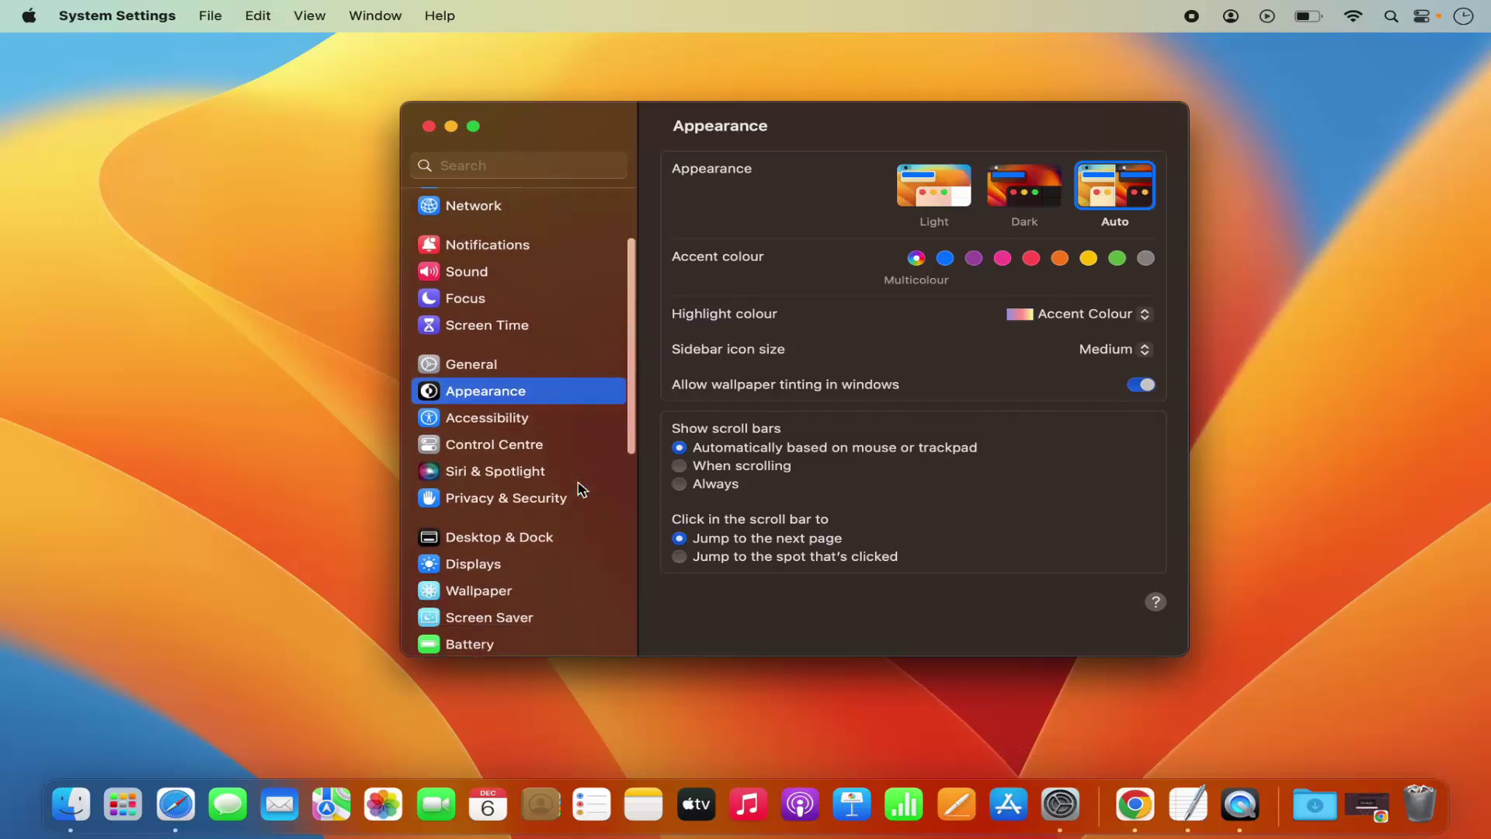
scroll(581, 491, down, 12)
scroll(581, 491, down, 2)
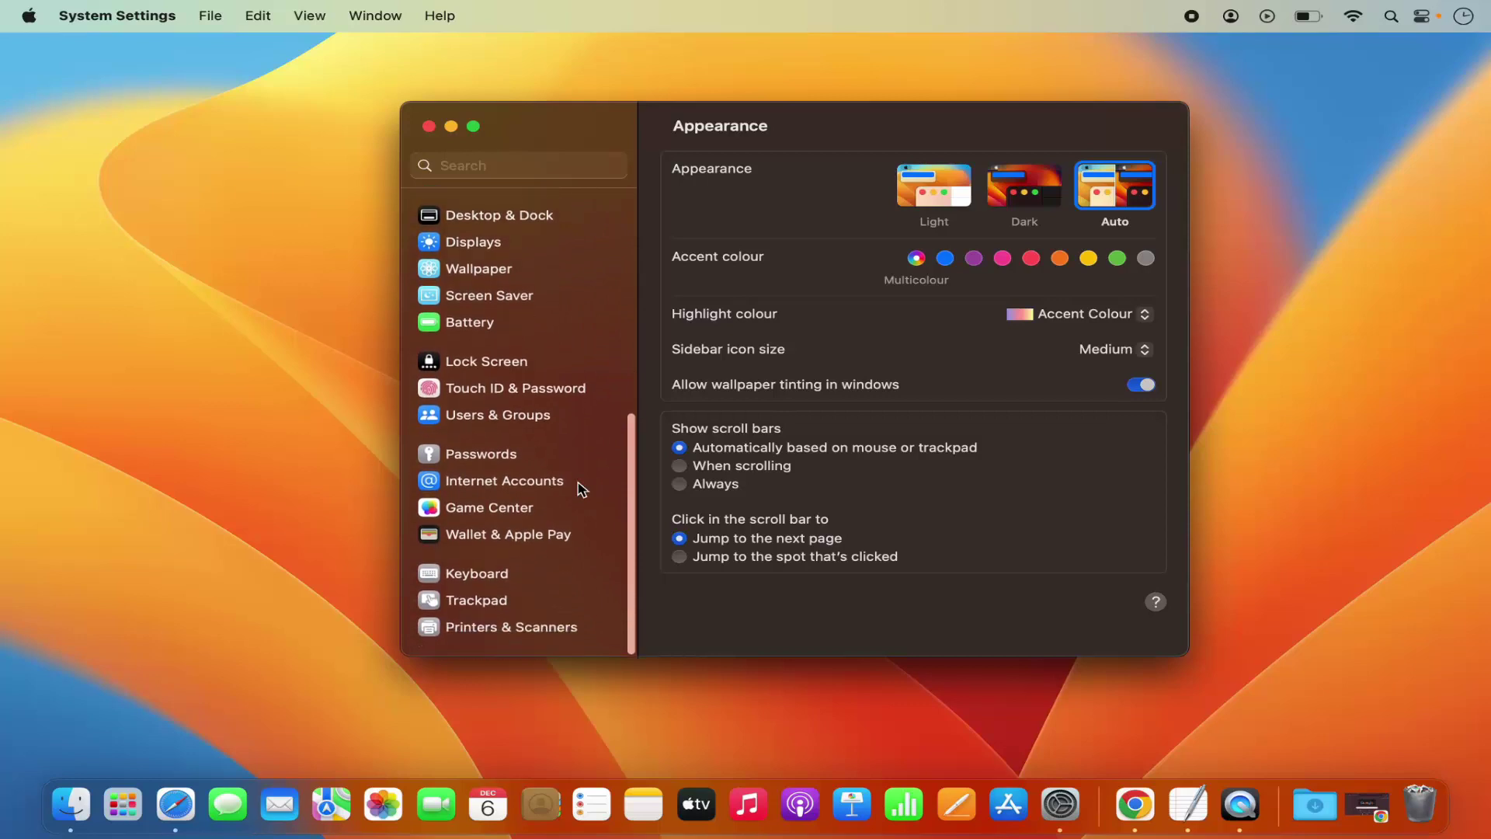
click(512, 641)
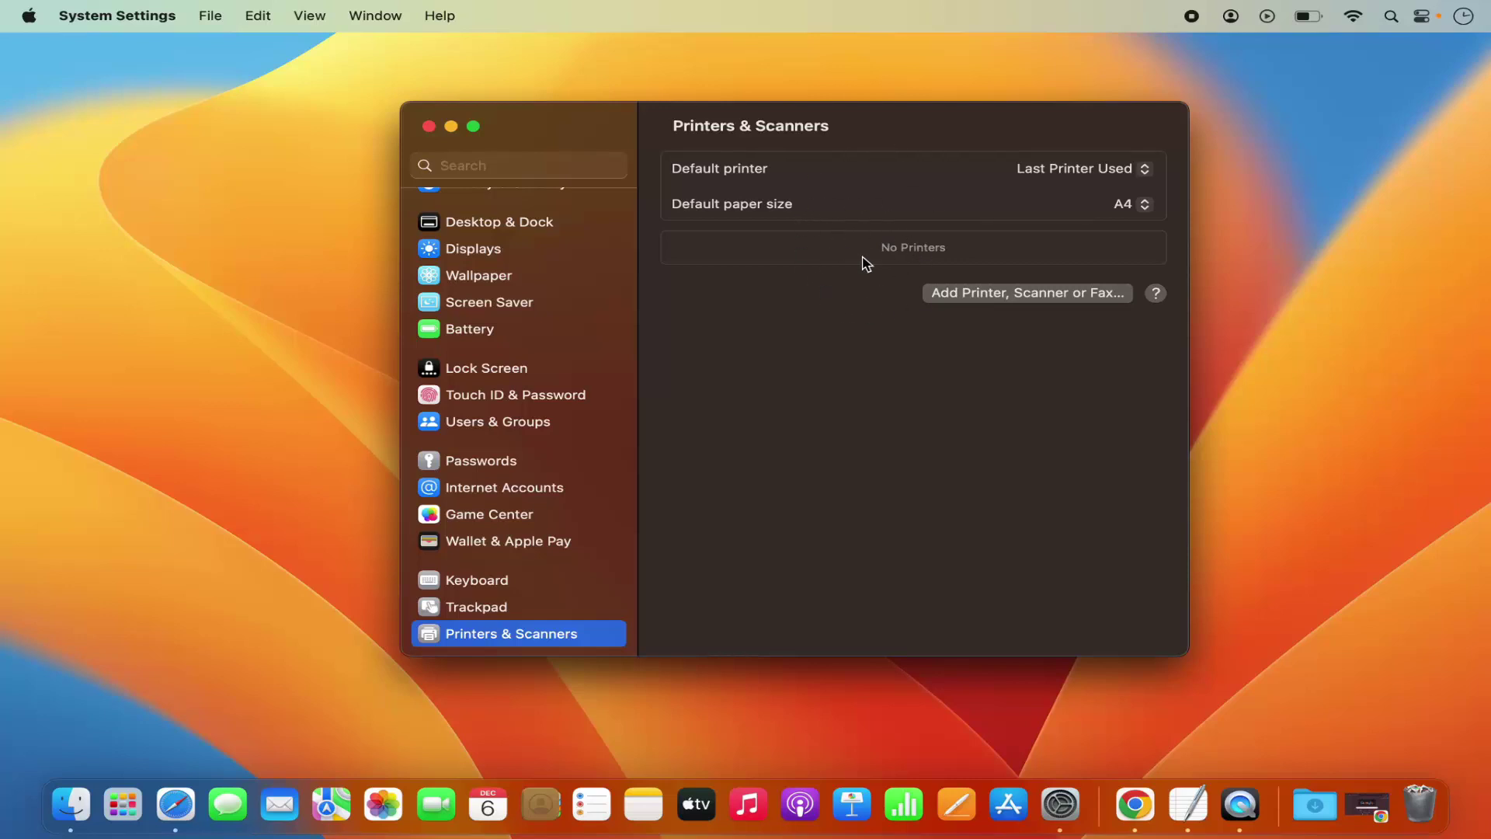
Step: Add the HP ENVY 4520 series printer from the Add Printer window
click(961, 298)
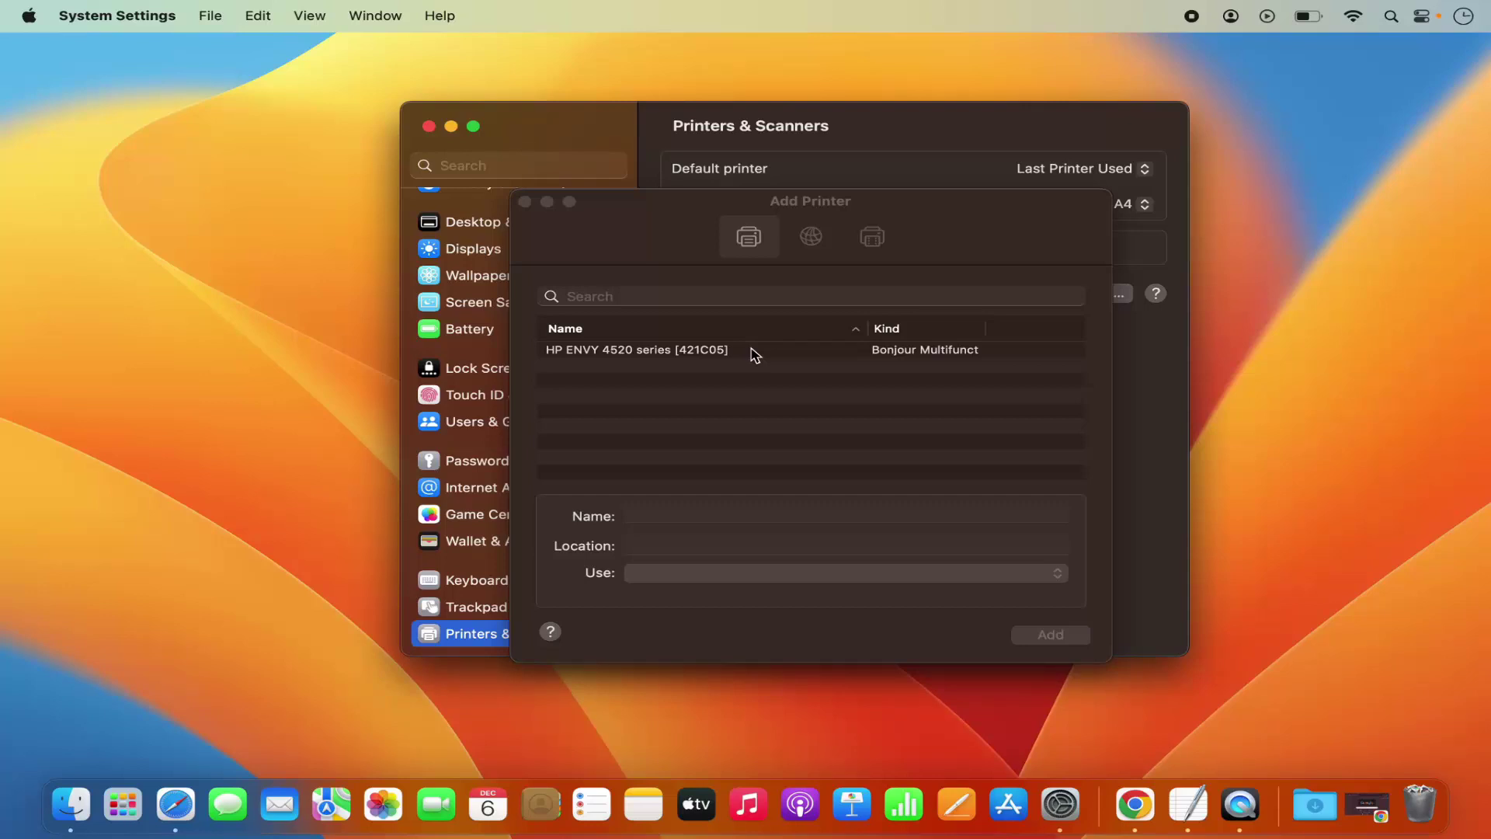
click(701, 356)
click(701, 353)
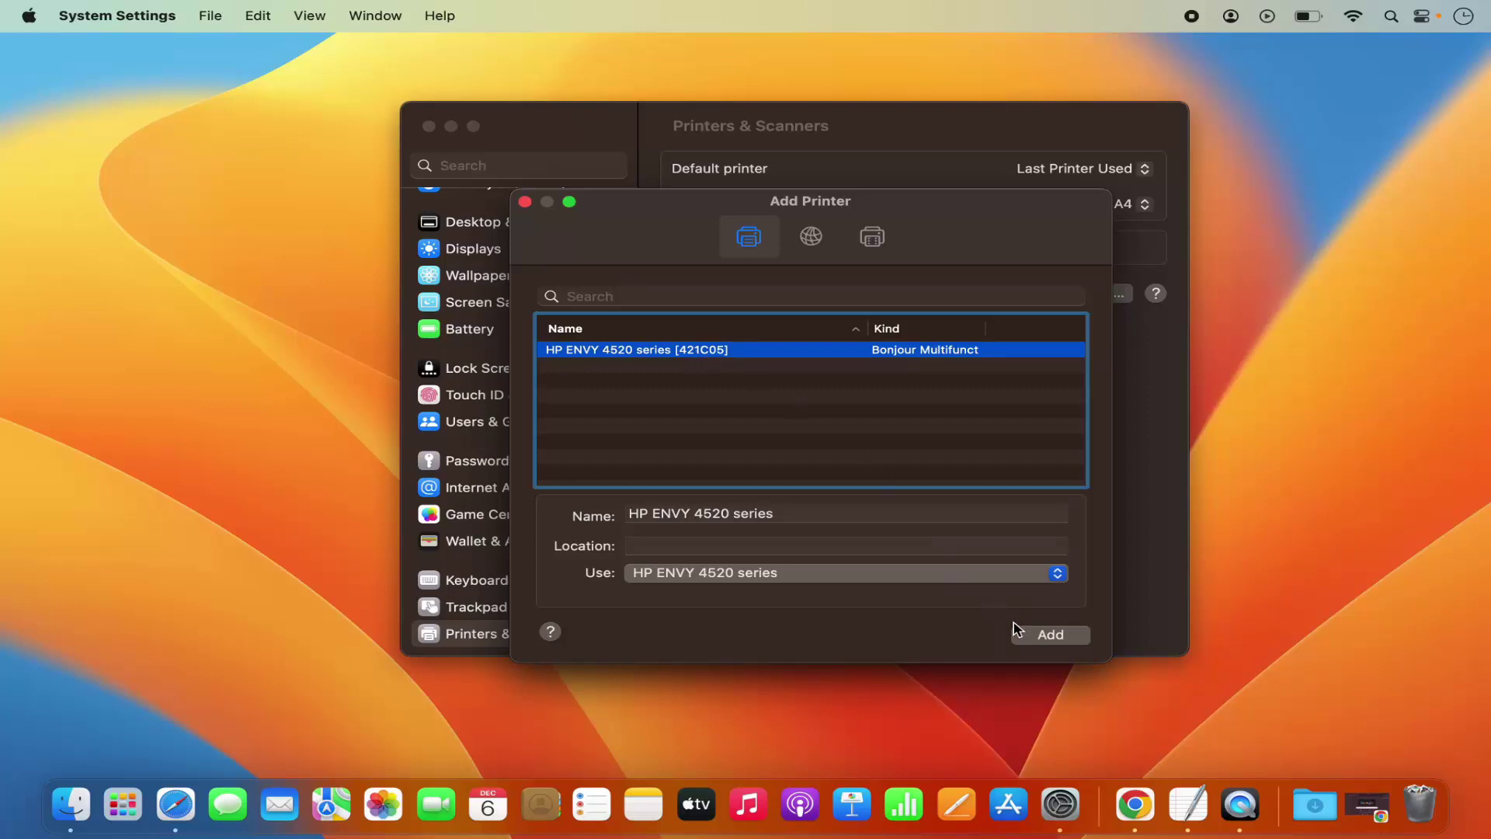
click(1030, 639)
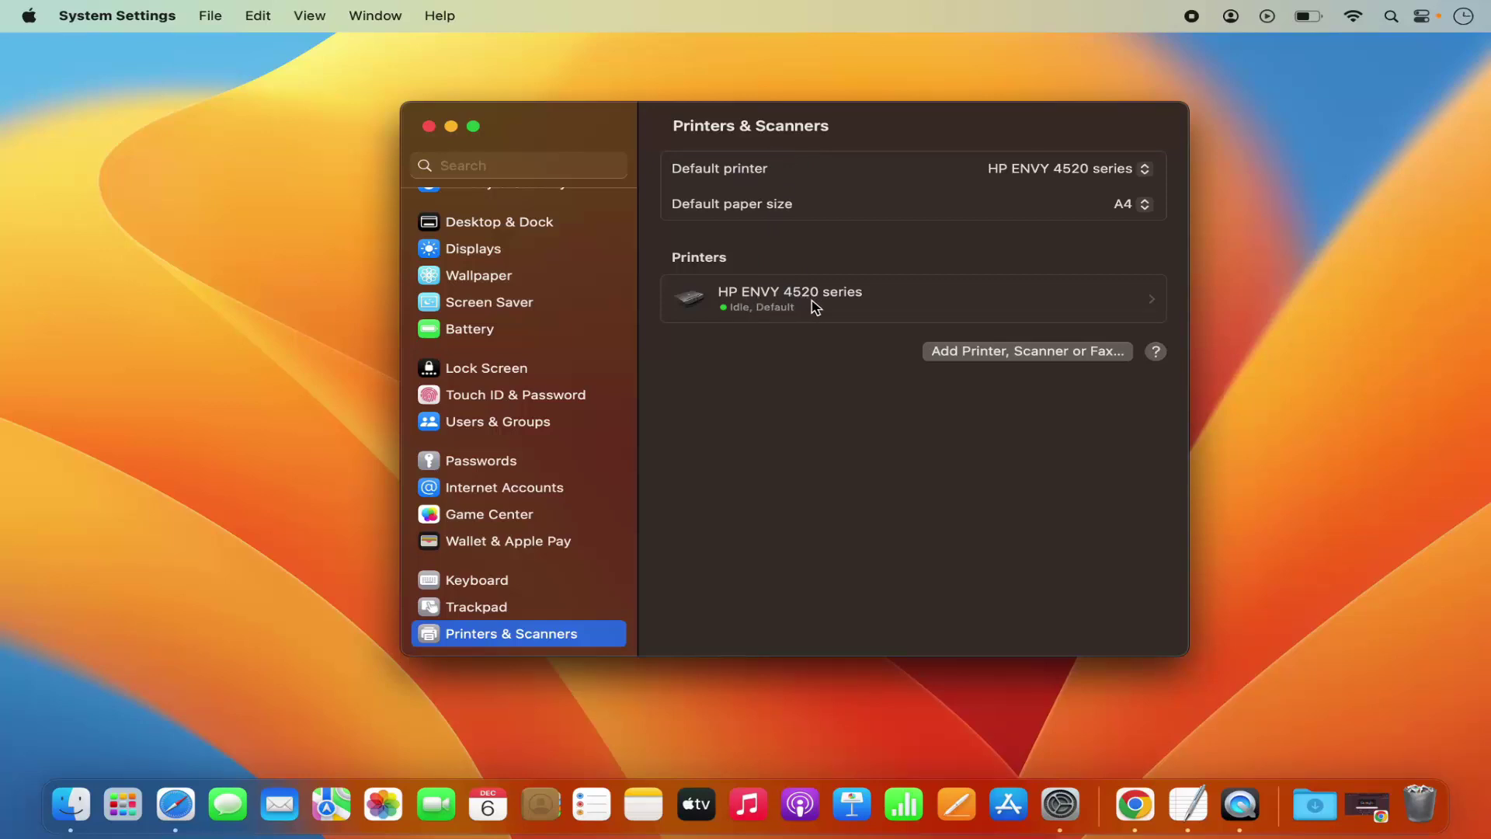
Step: Launch the Scanner from the HP ENVY 4520 series printer's info sheet
click(1154, 302)
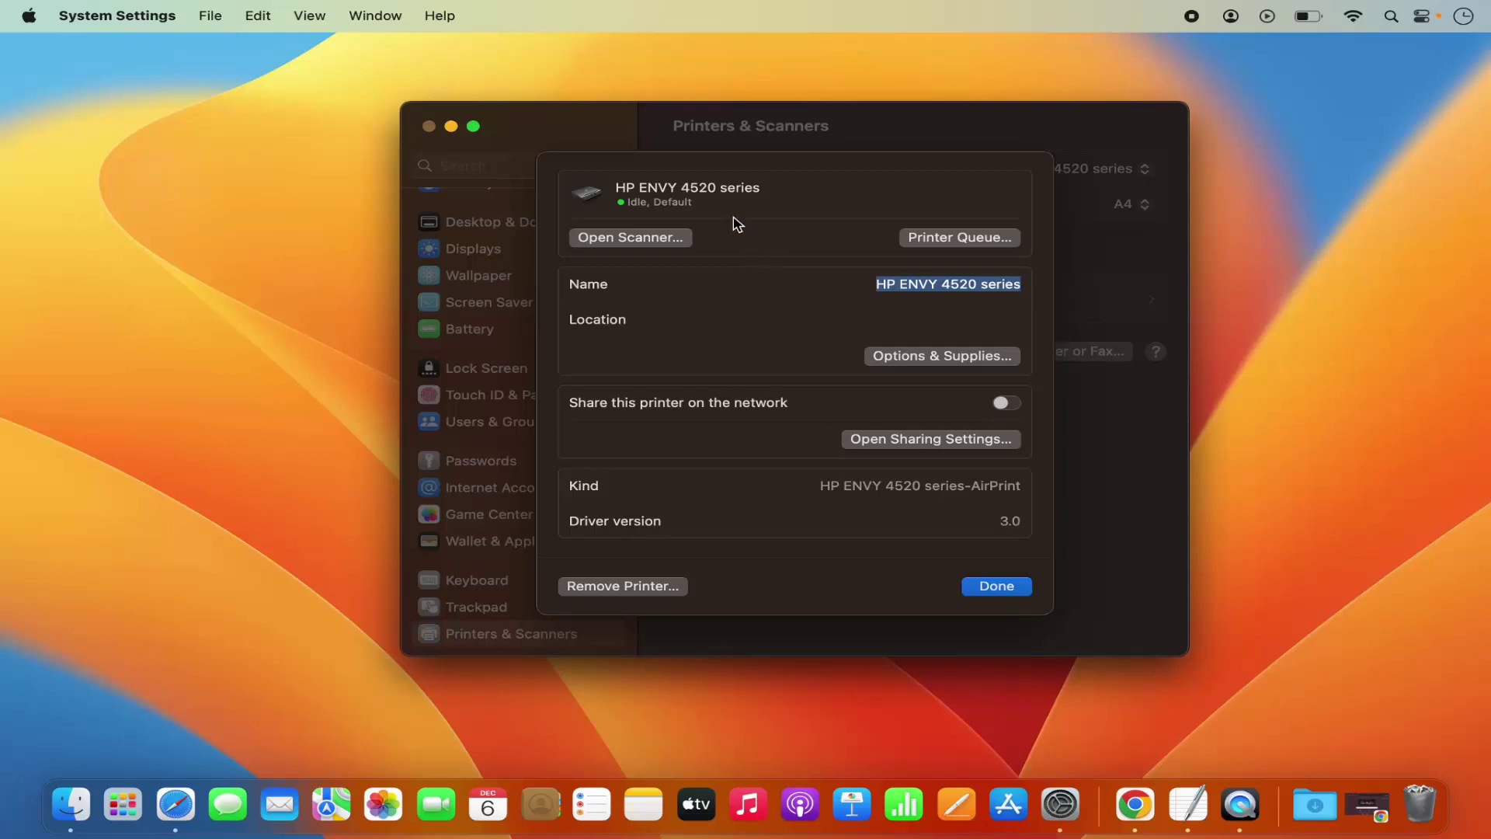
click(649, 241)
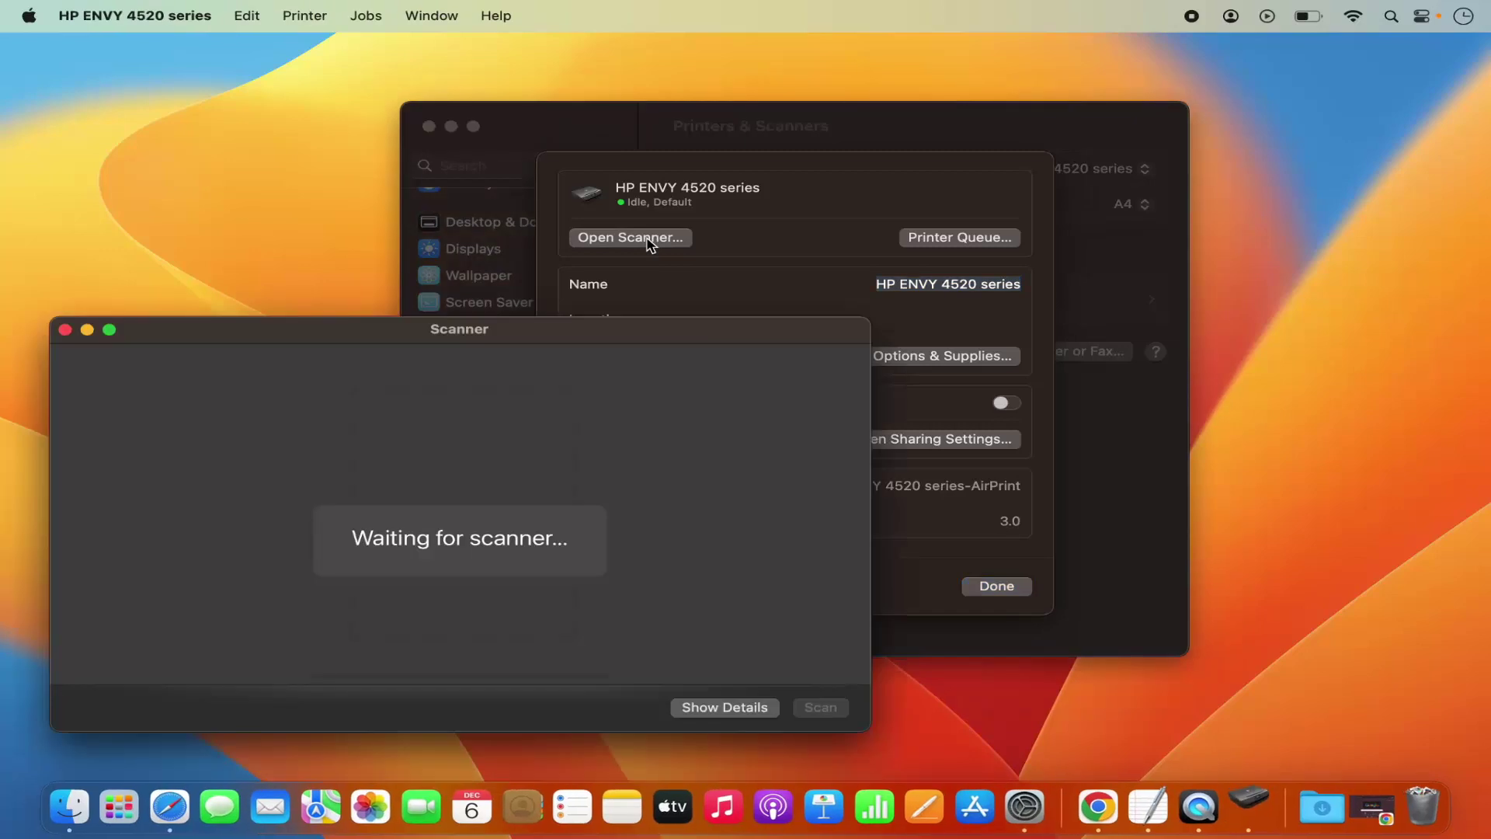
Step: Set the Scanner destination to Documents and keep A4 as the paper size
drag(593, 333, 873, 208)
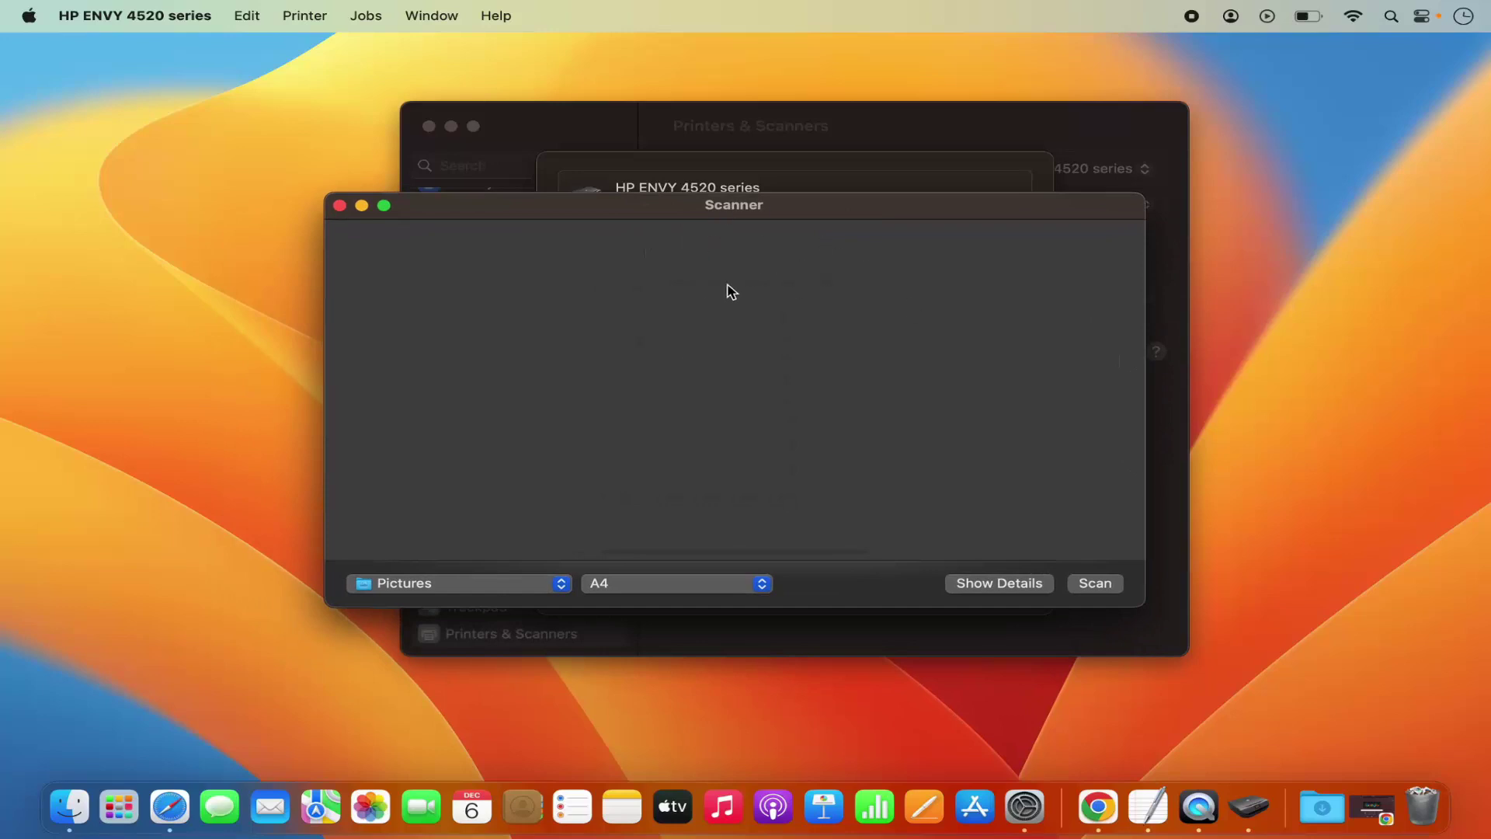
click(490, 583)
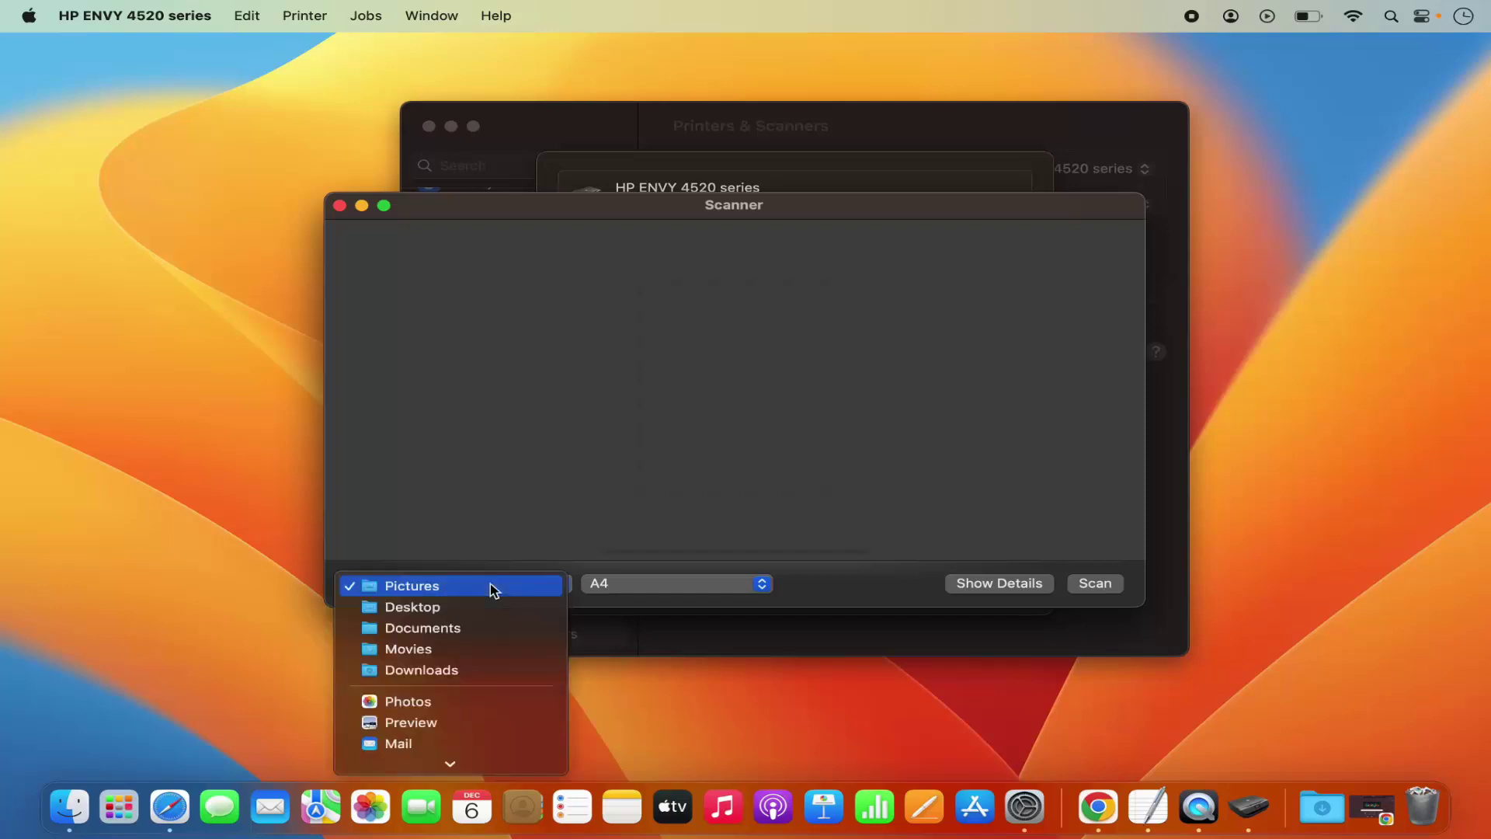
click(479, 630)
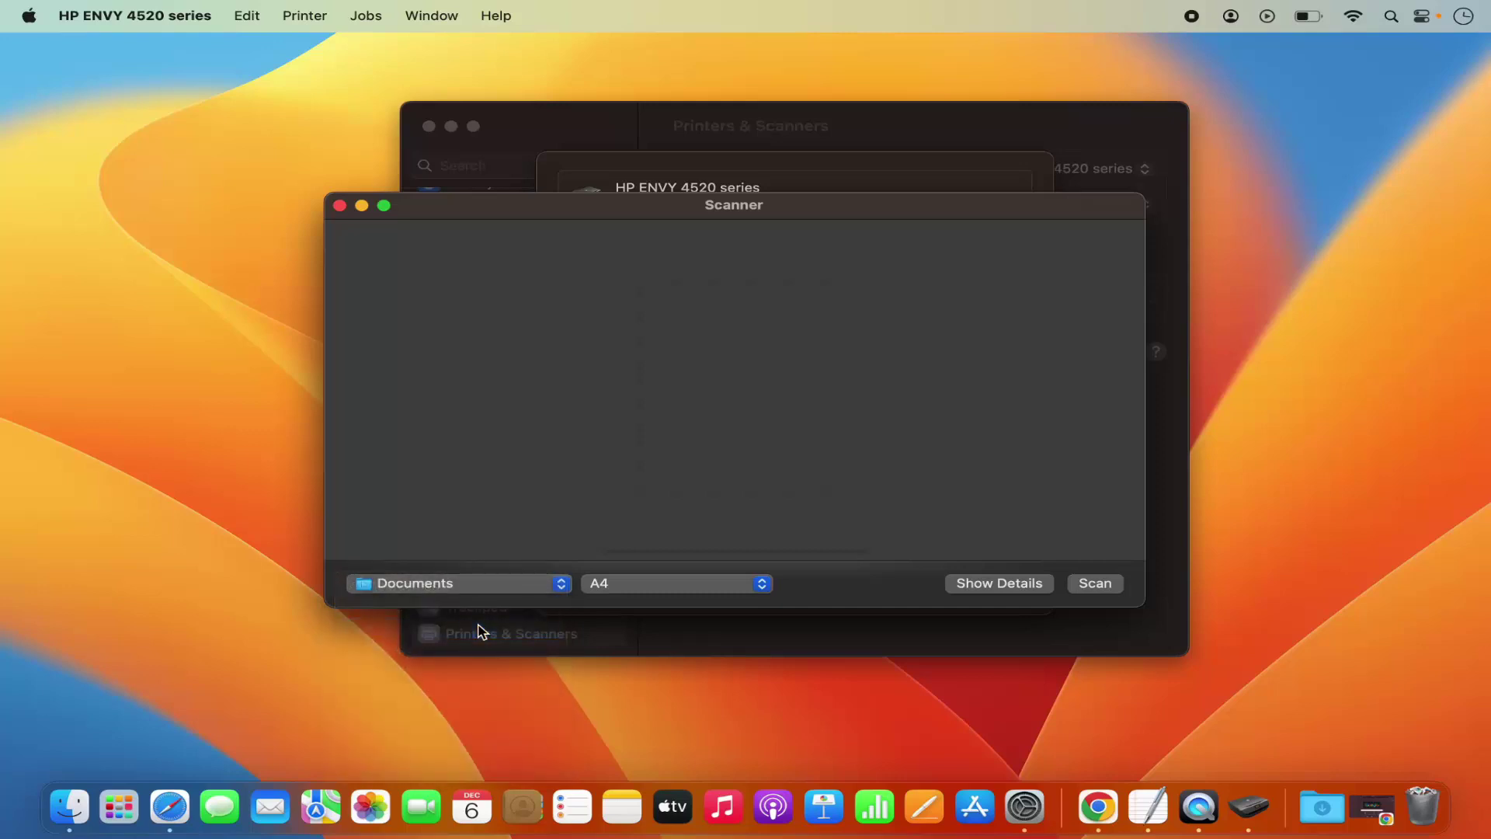
click(620, 587)
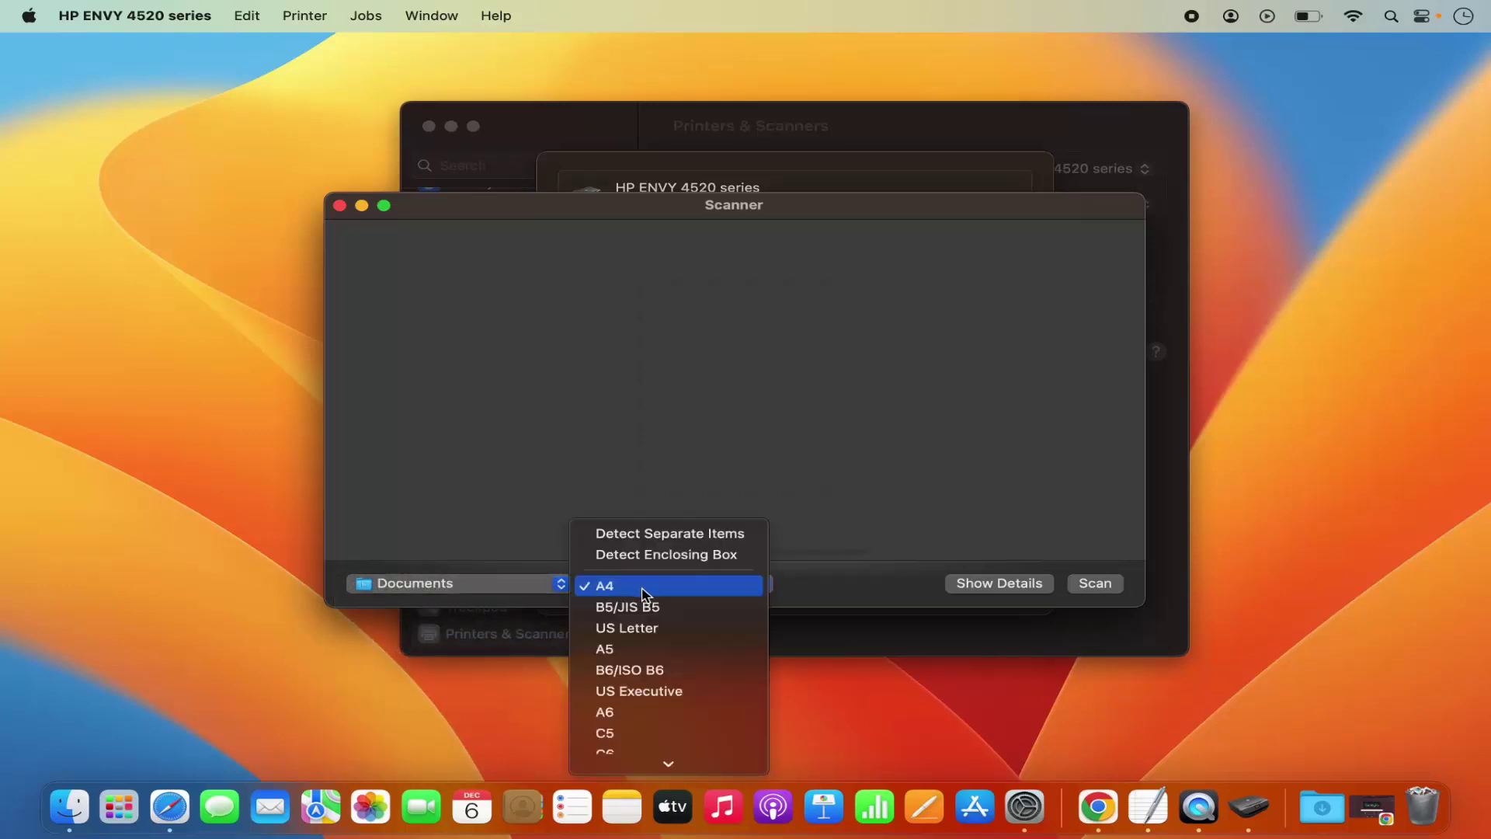
click(635, 593)
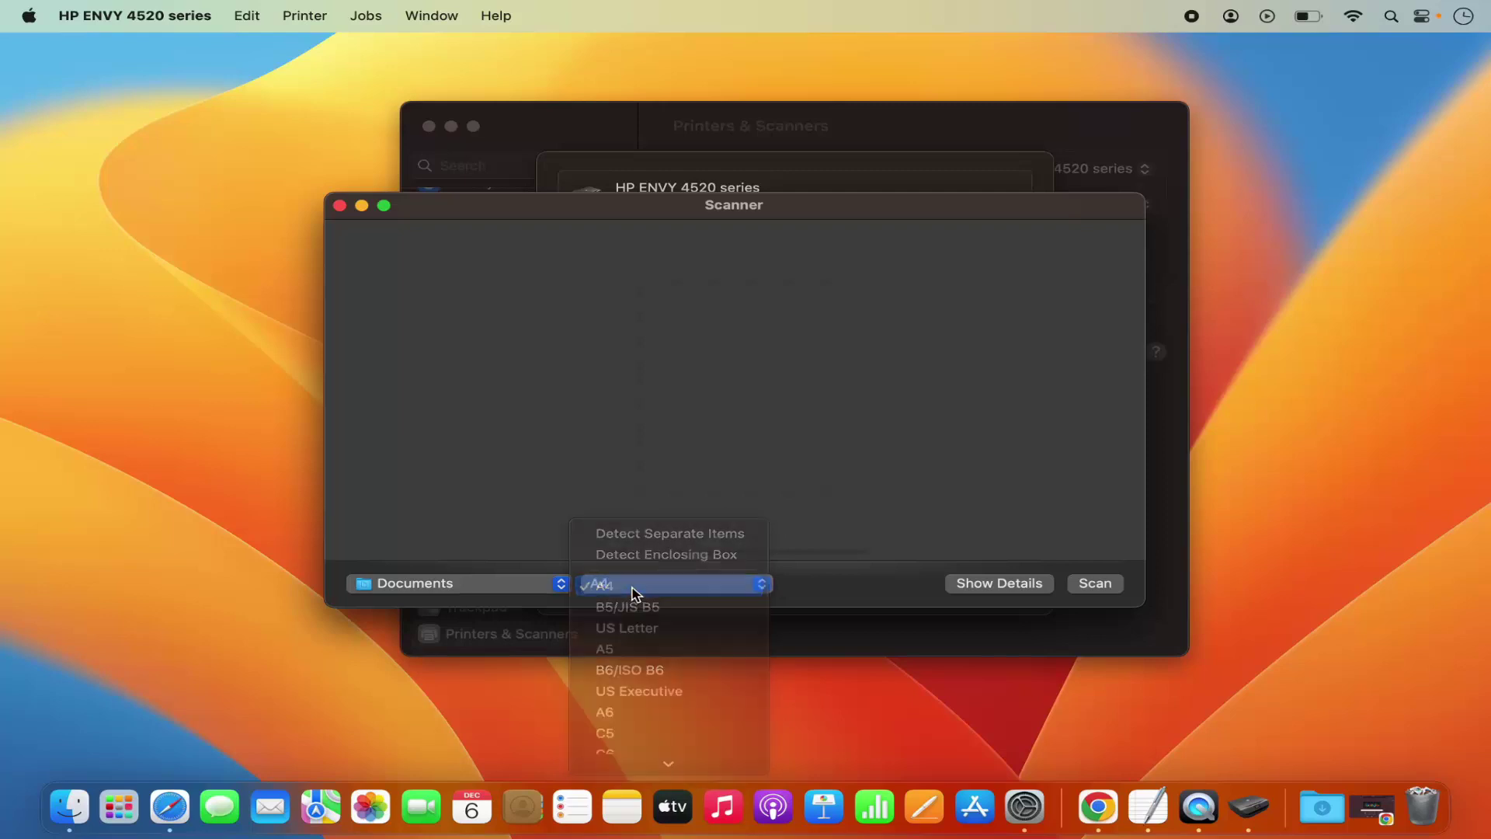
click(971, 583)
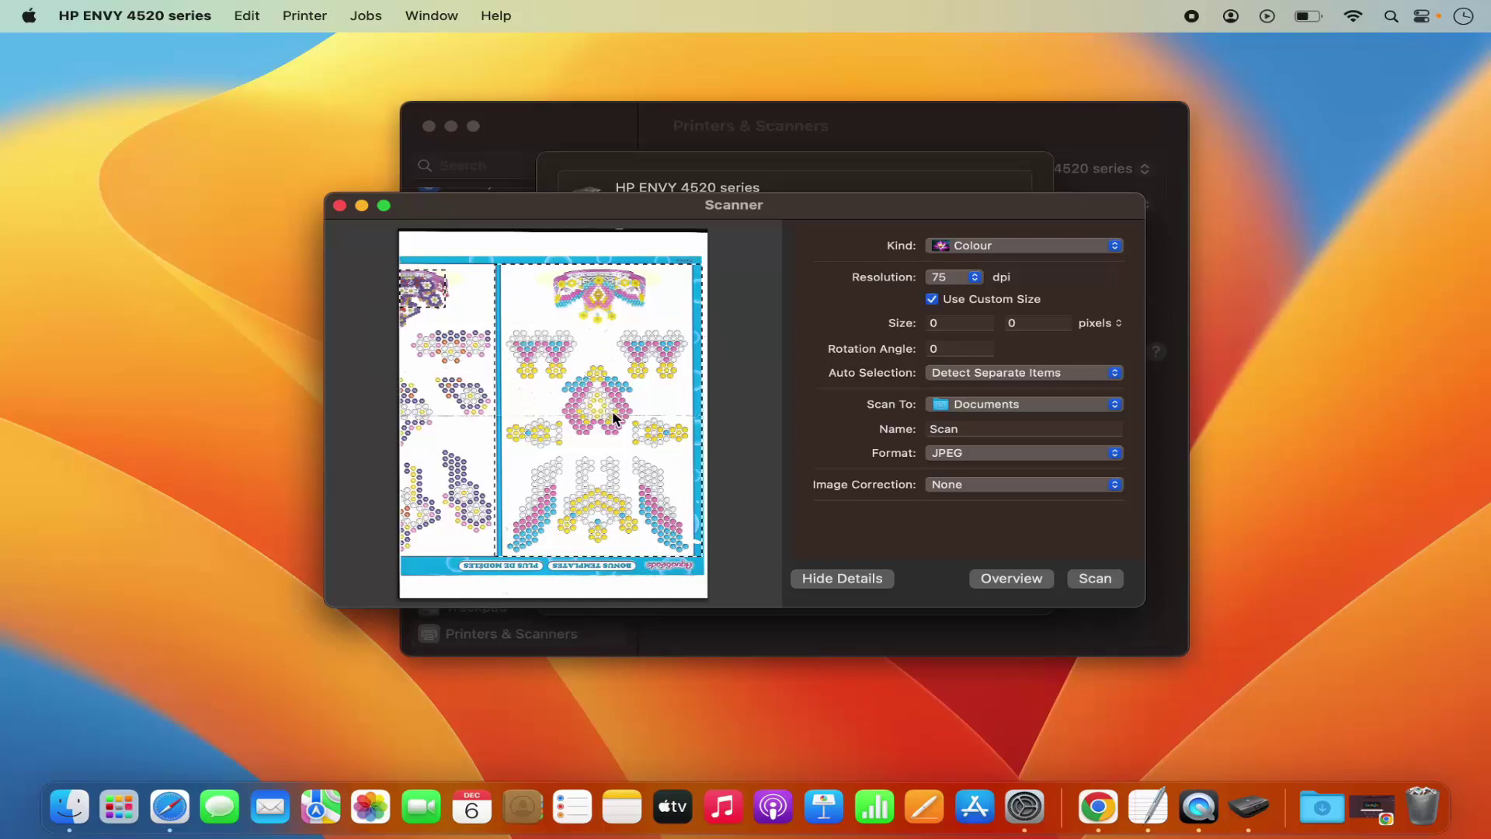
click(980, 253)
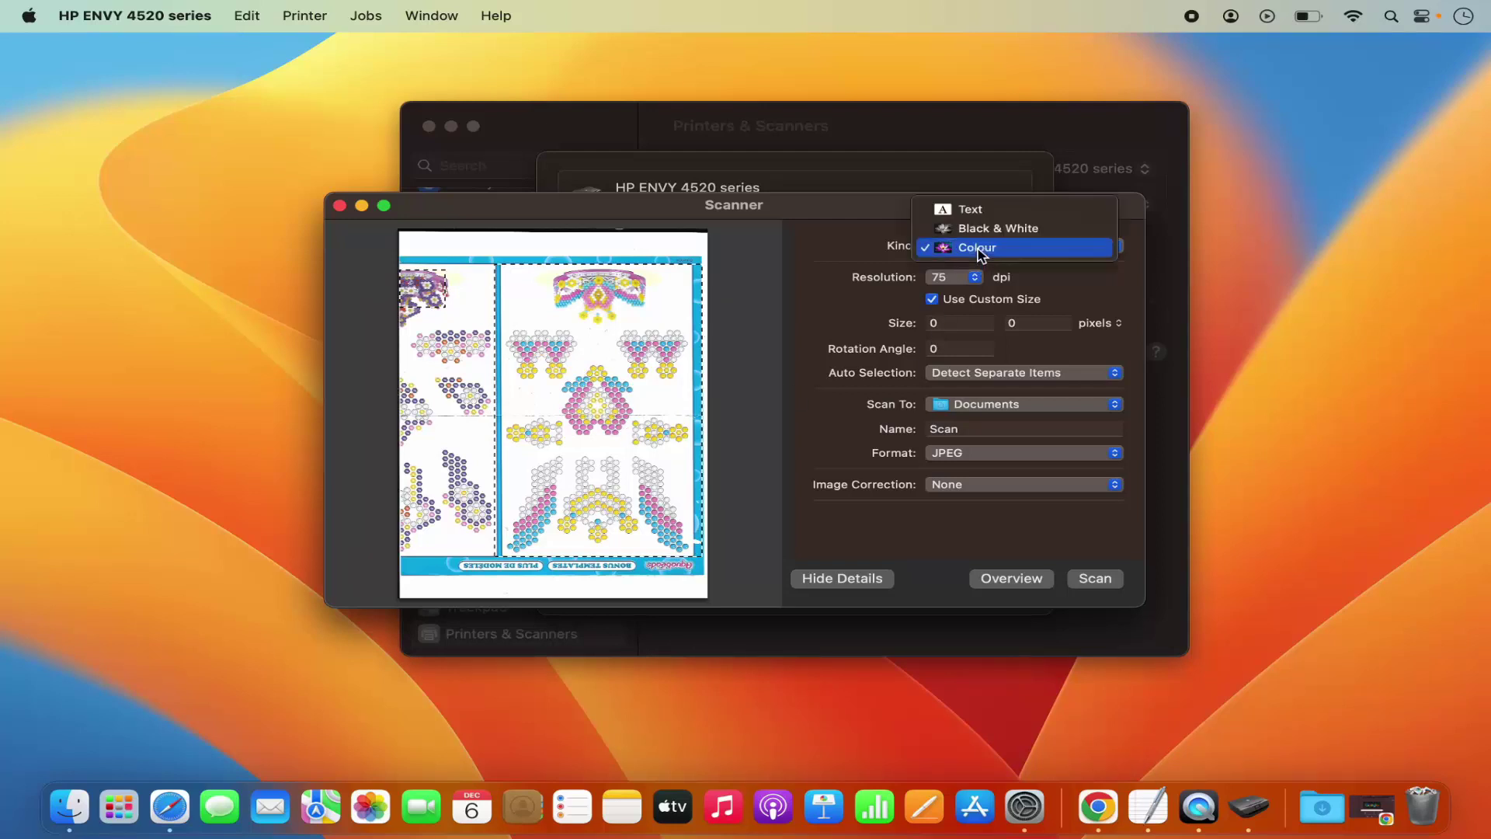
click(977, 229)
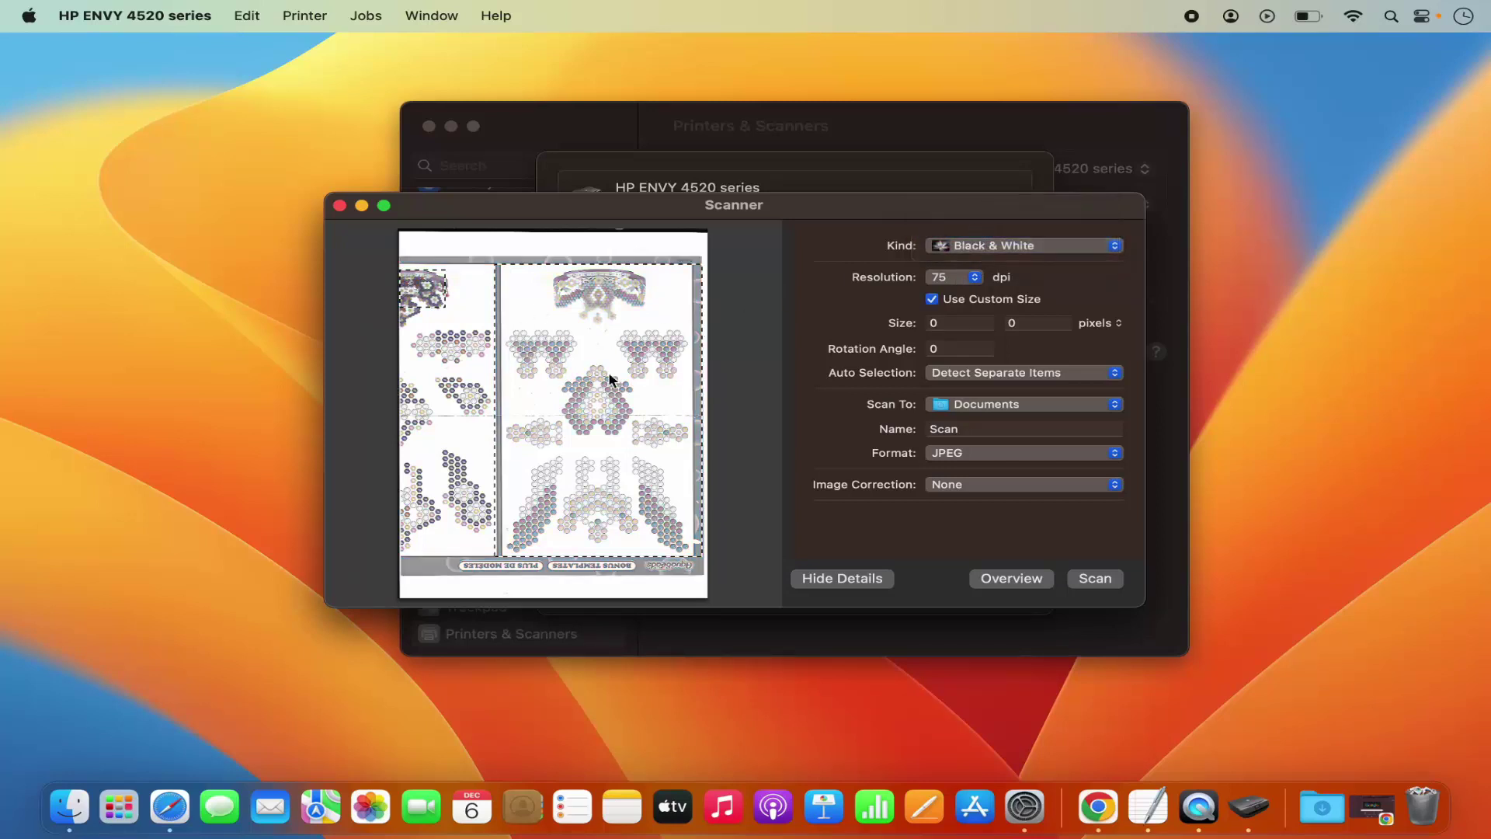
click(974, 245)
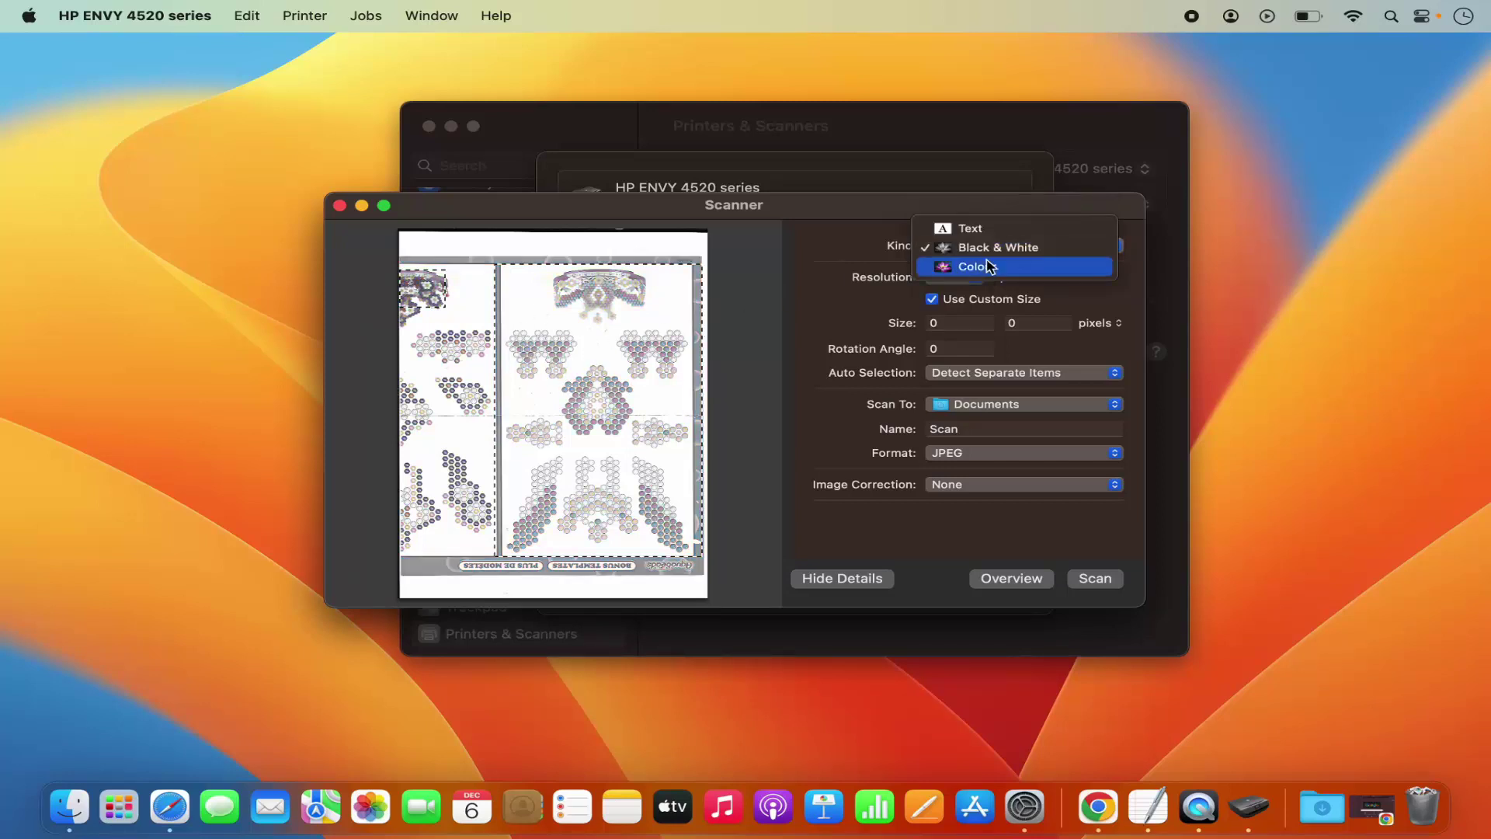
click(989, 268)
click(988, 245)
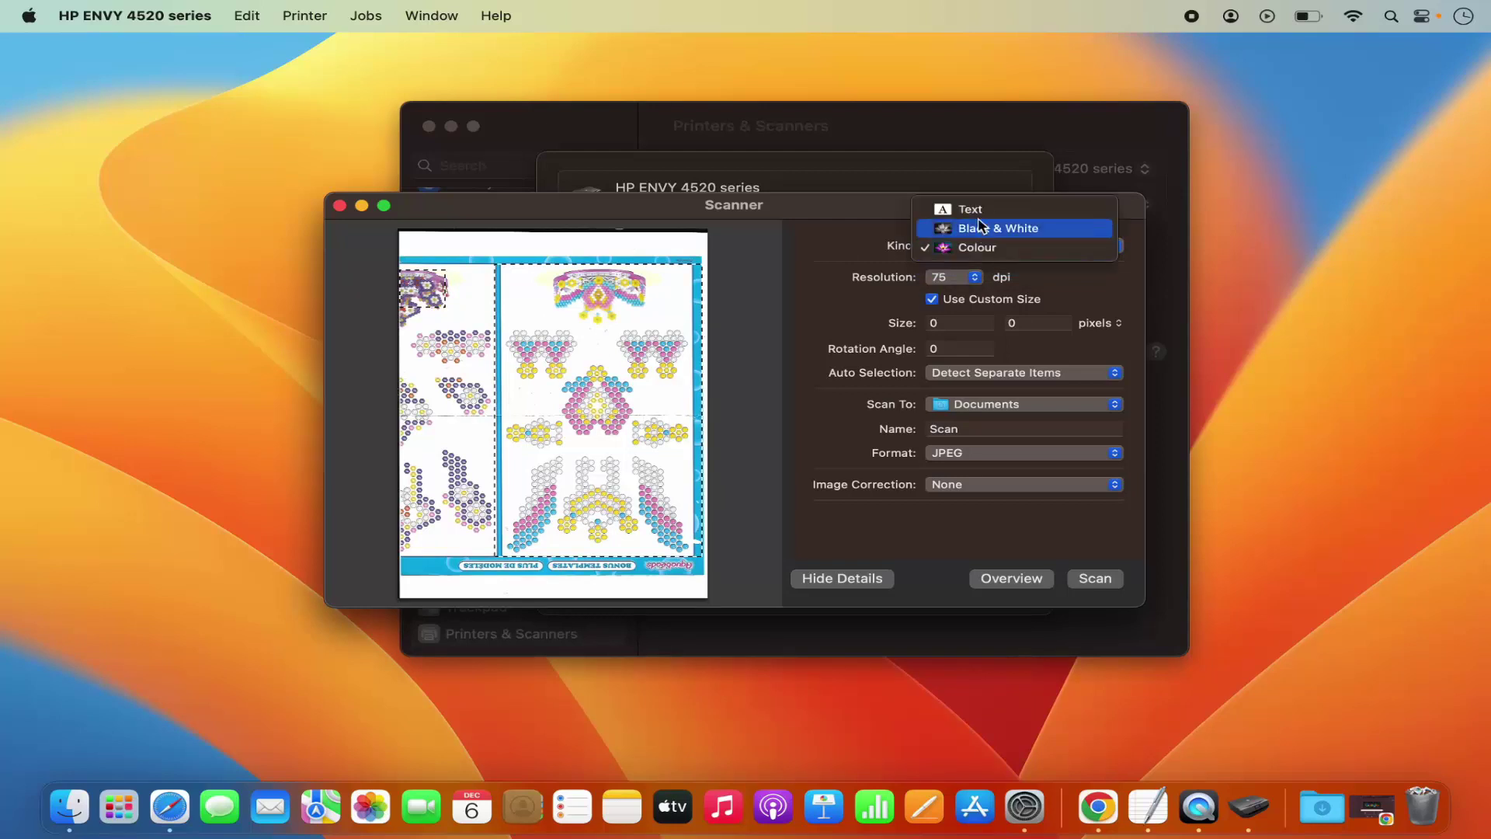
click(974, 204)
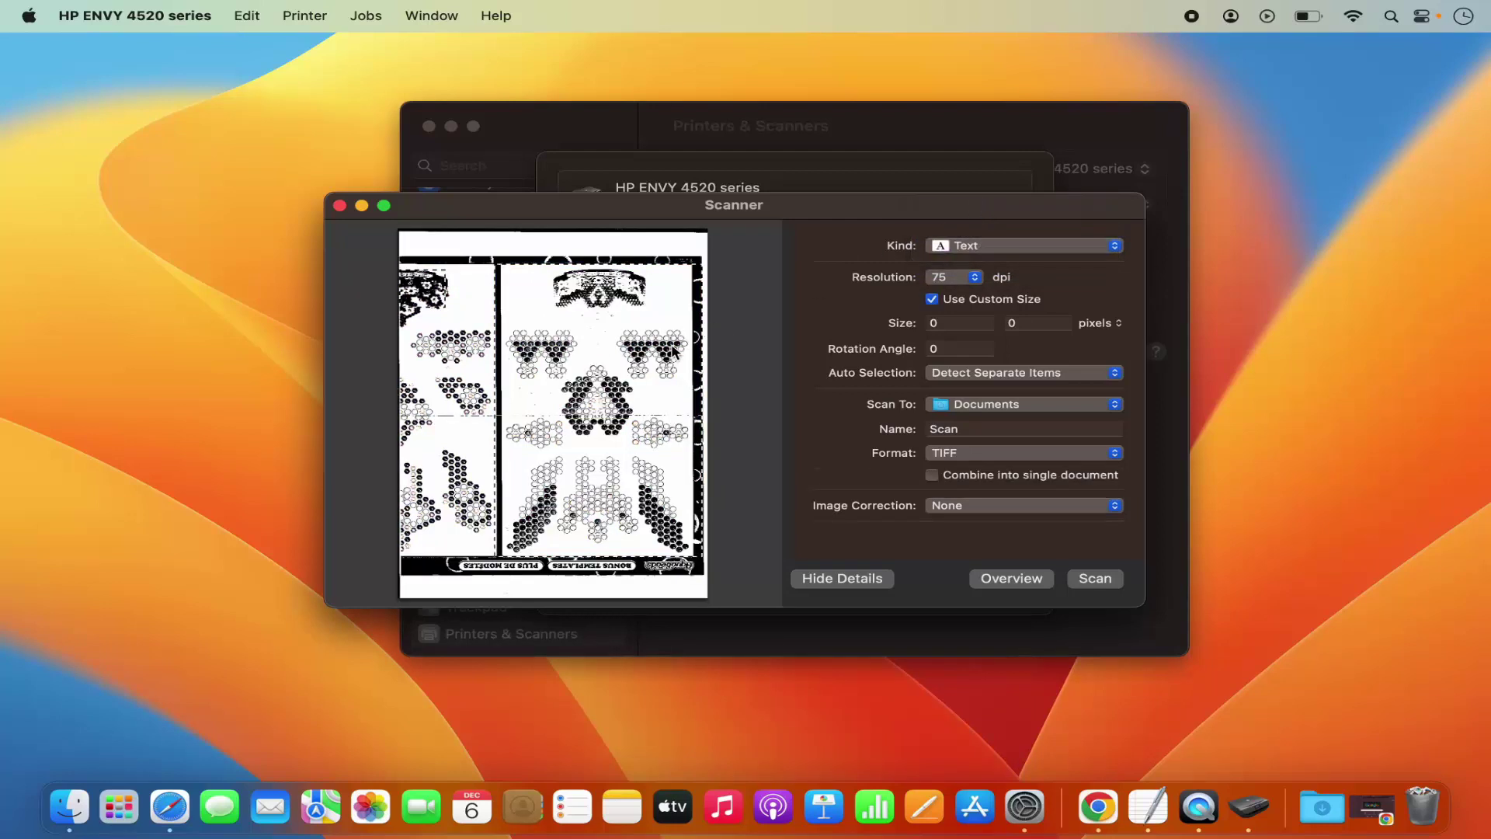
click(982, 254)
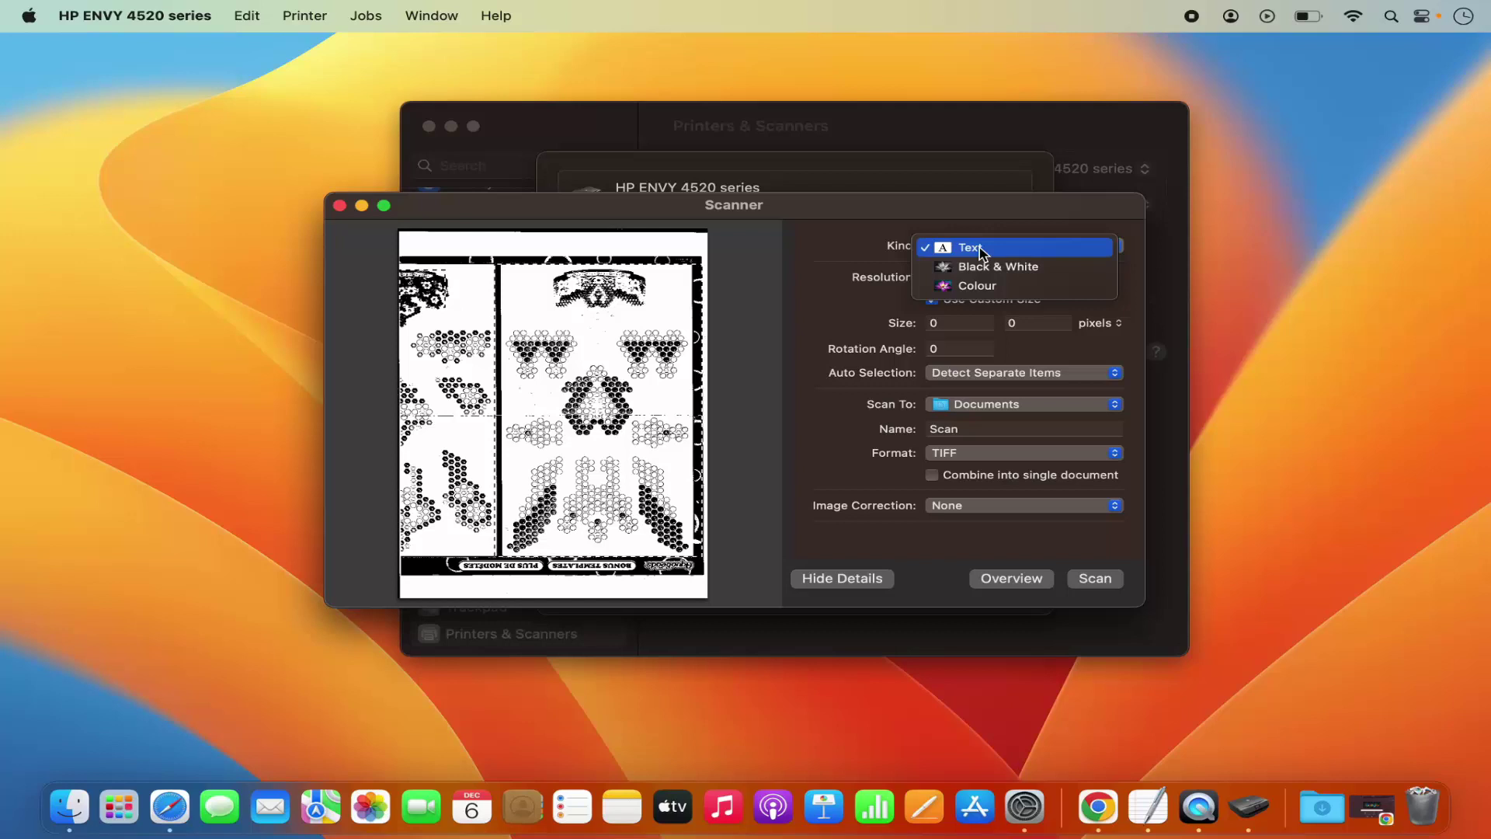
click(977, 285)
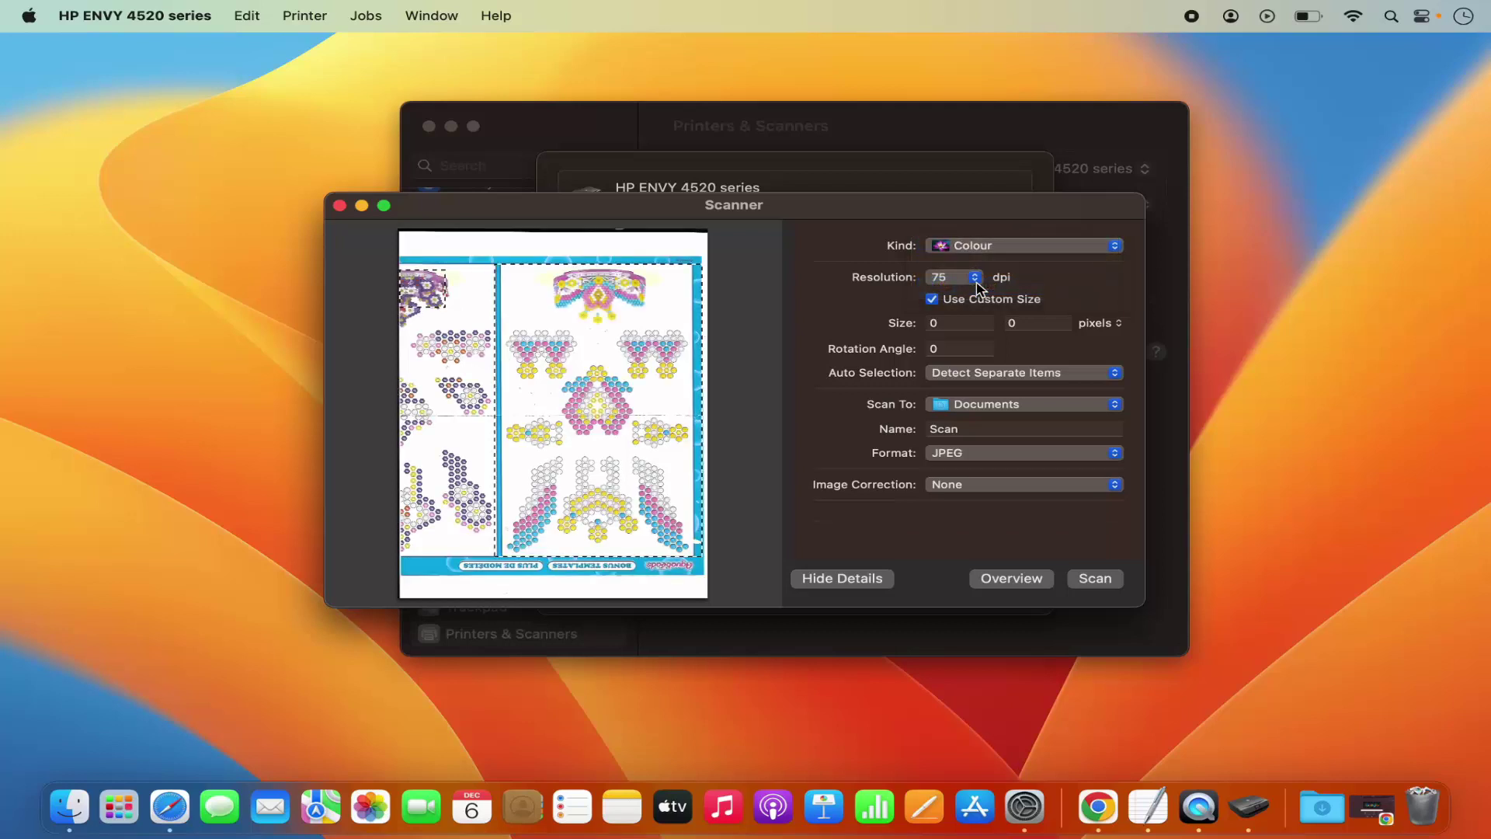
click(953, 279)
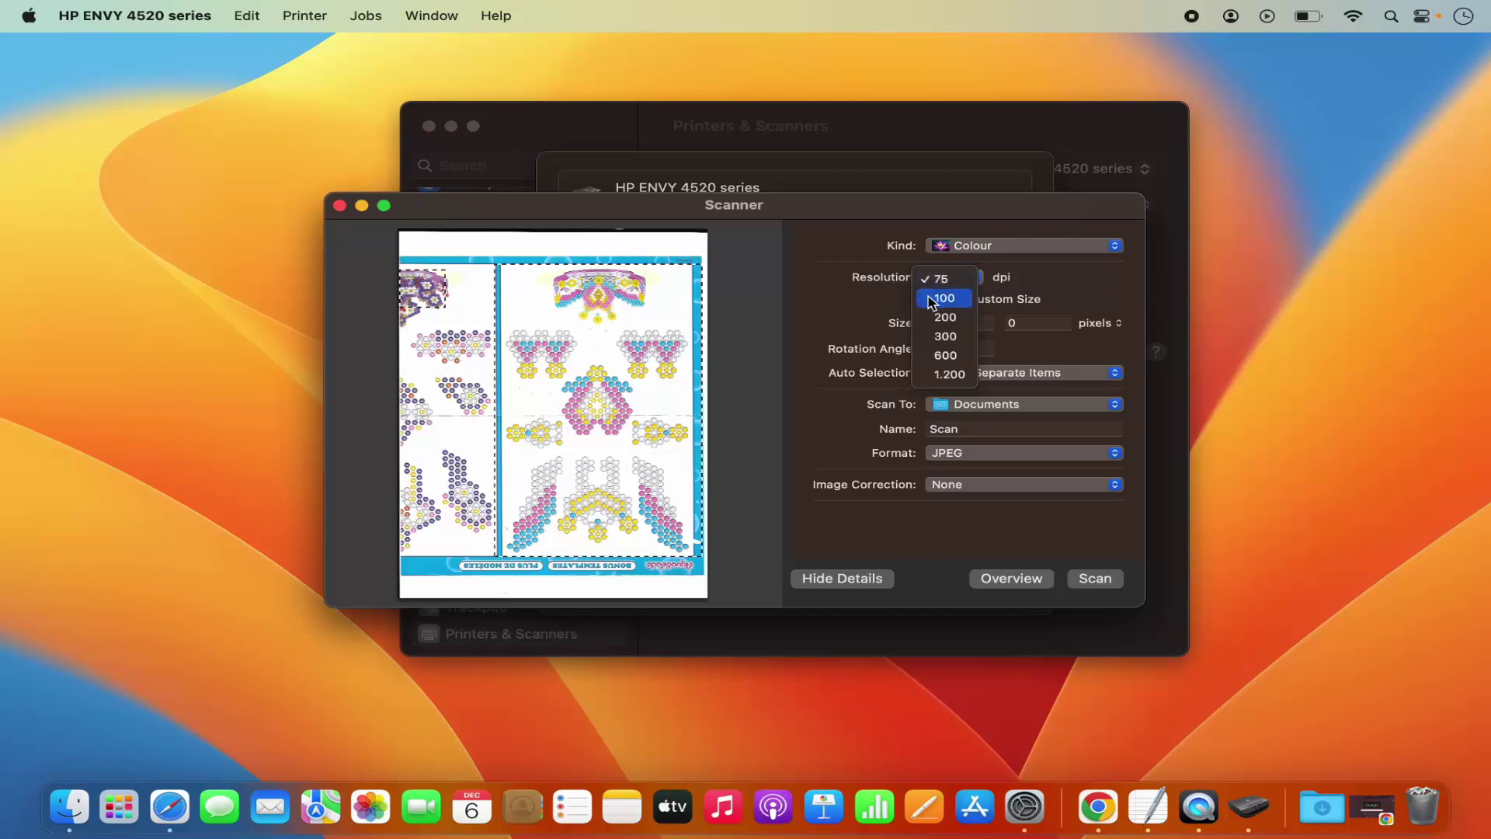
click(932, 302)
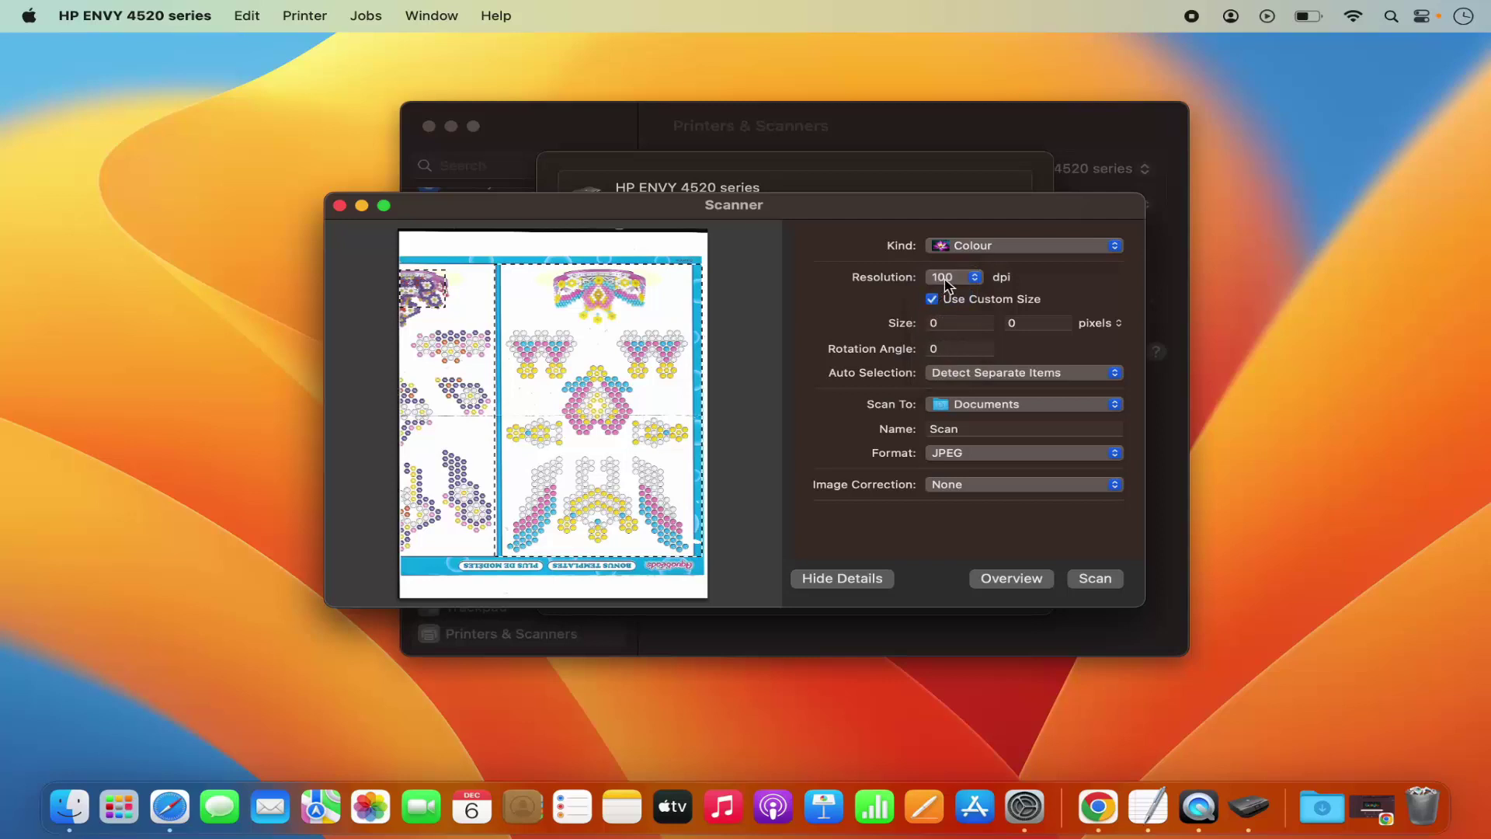
click(947, 281)
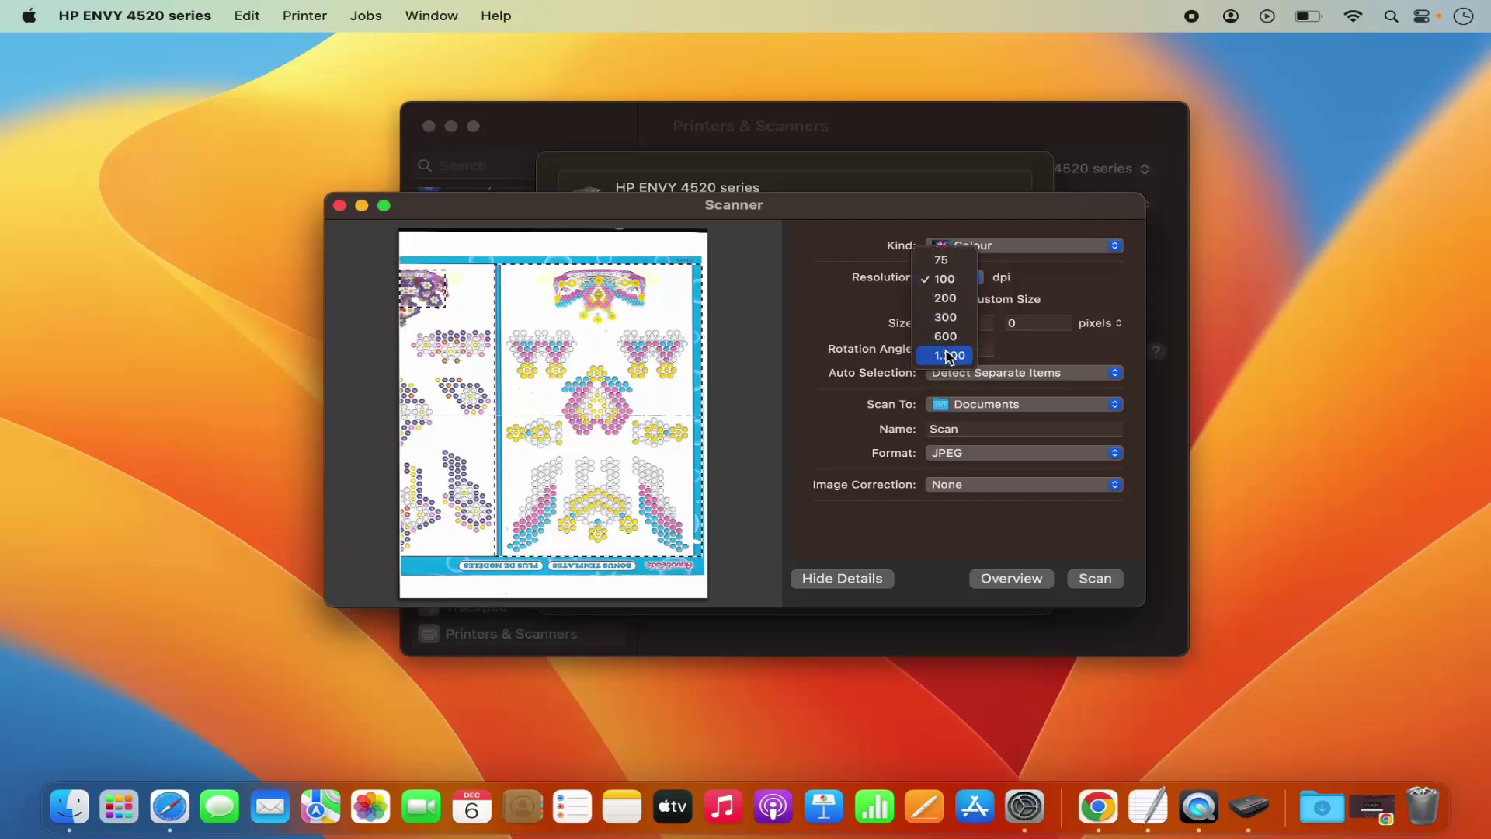
click(943, 264)
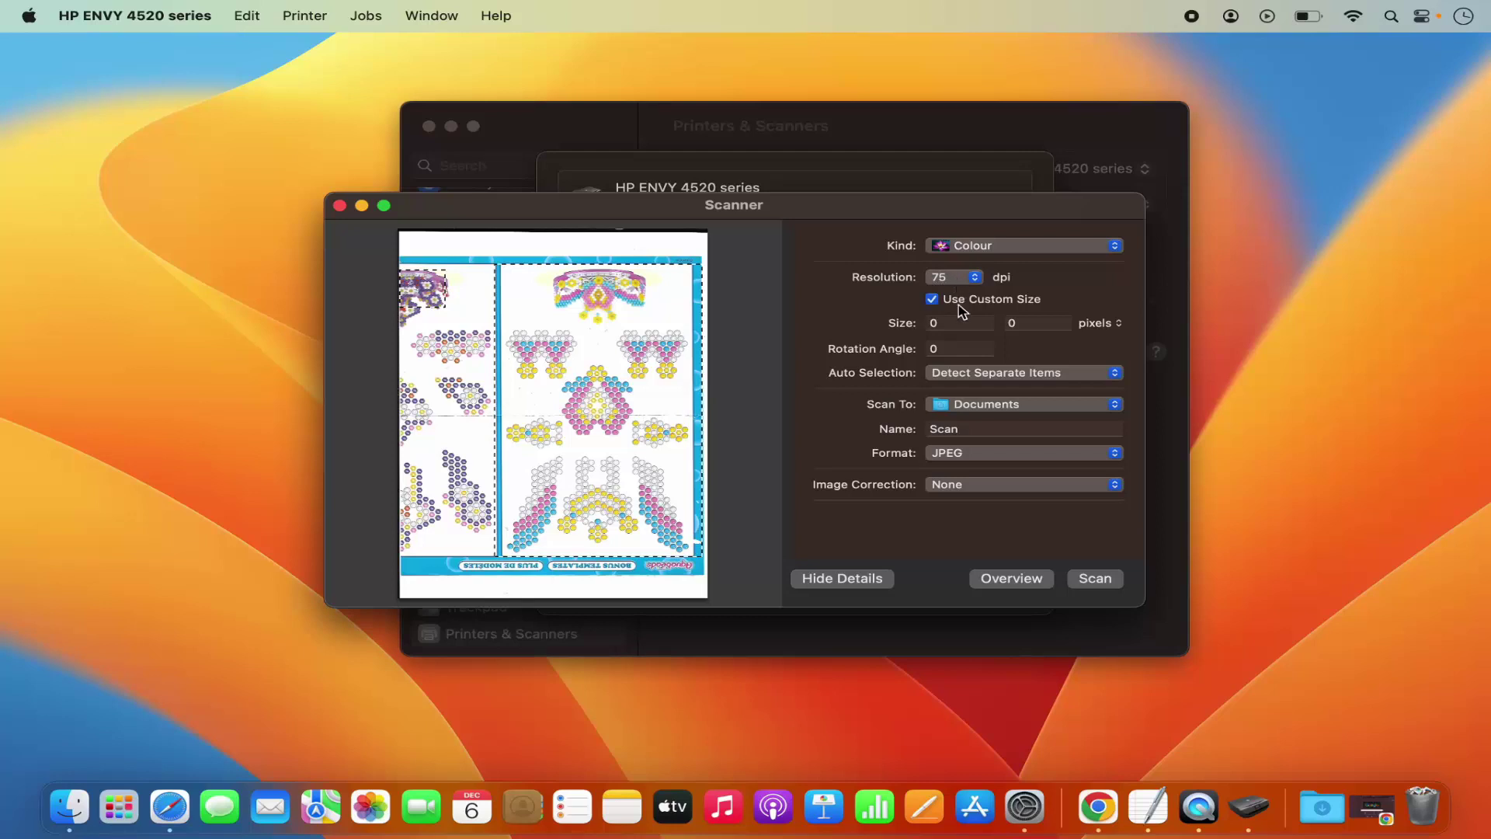
click(619, 385)
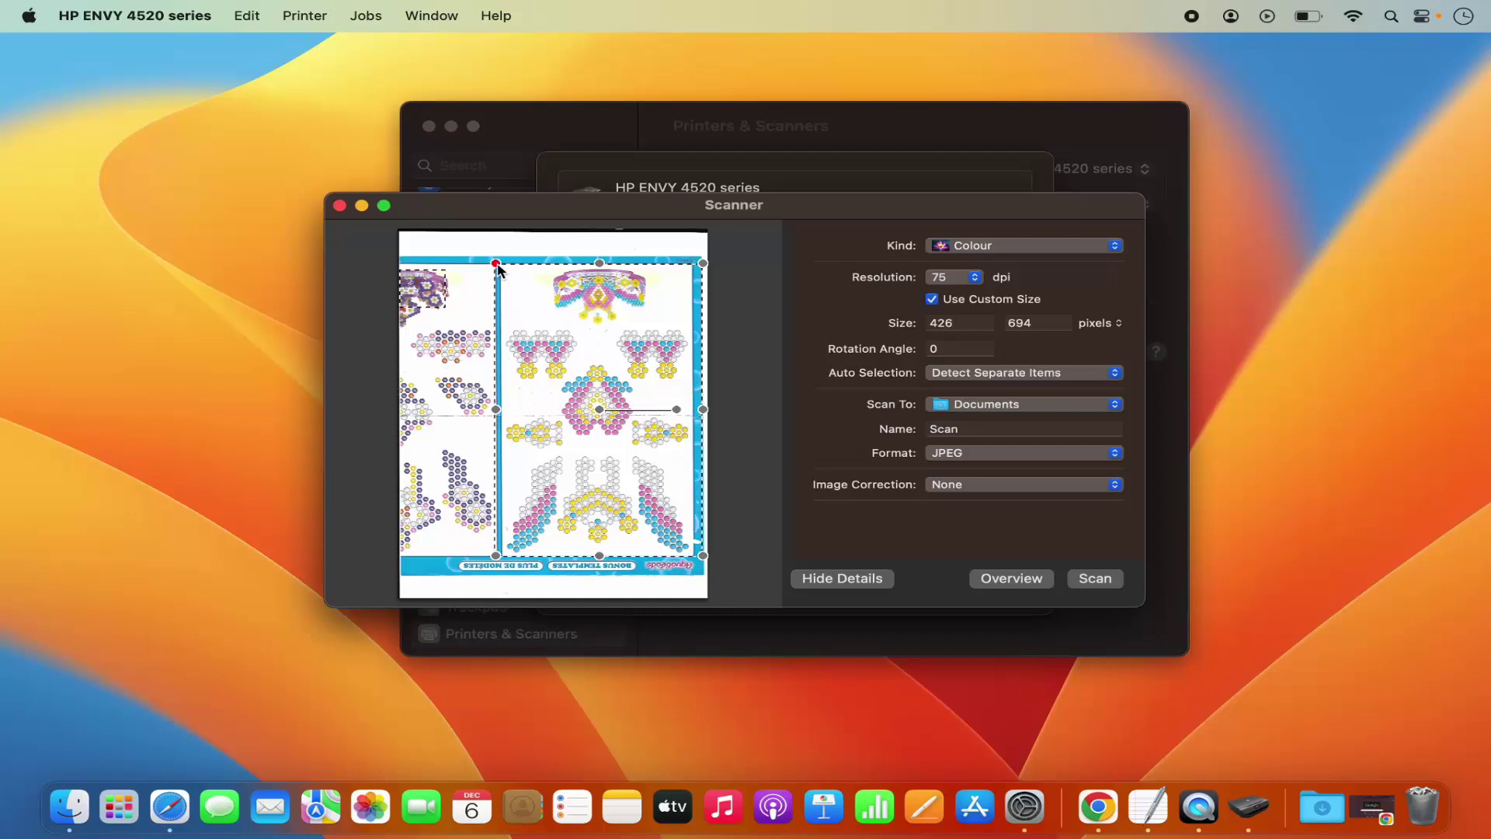
Step: Resize the scan area to the page edges, about 656 × 907 pixels at 75 dpi
drag(495, 264, 419, 246)
drag(704, 555, 713, 606)
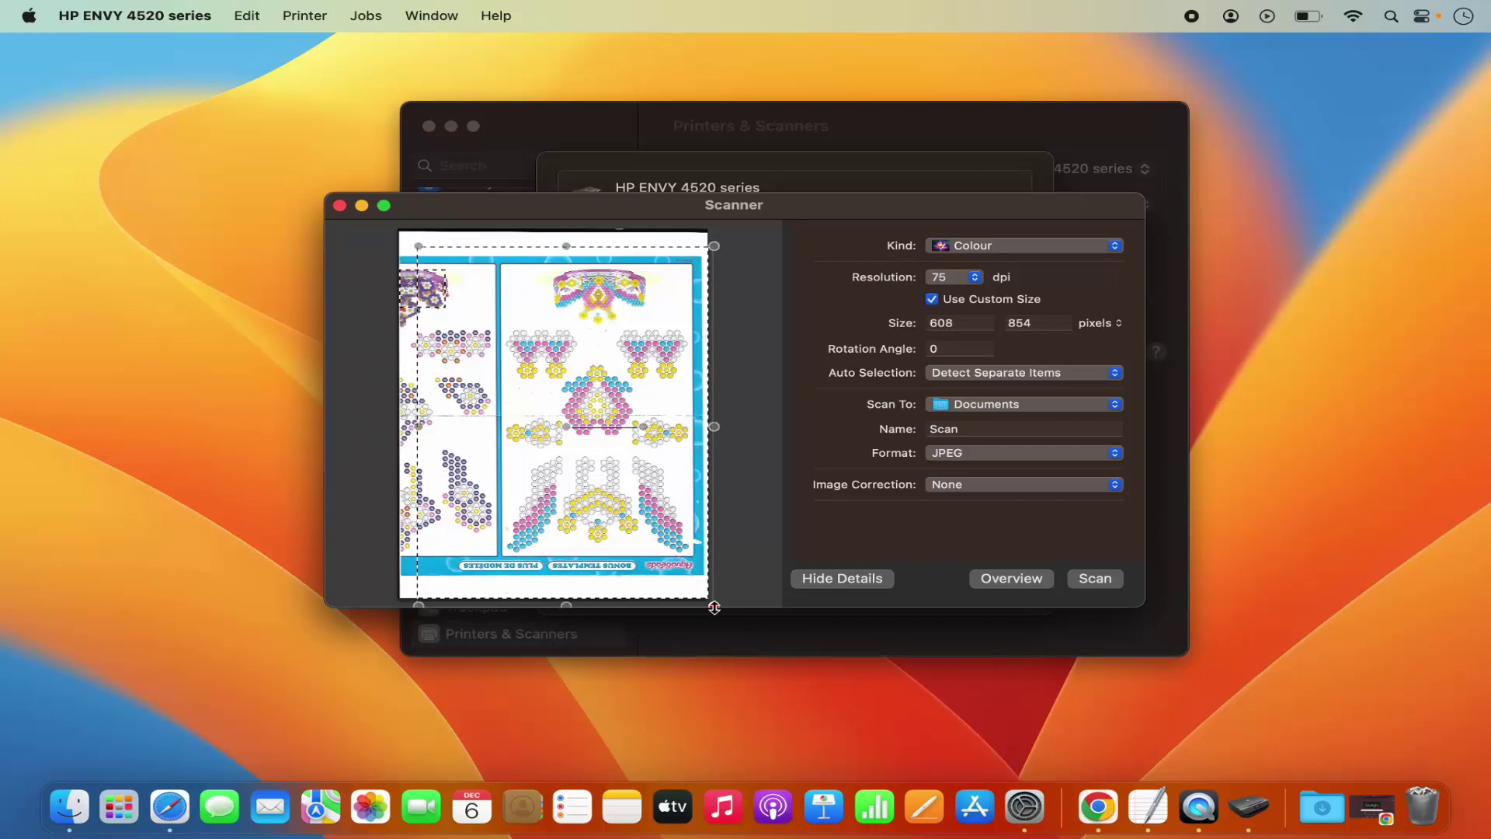
drag(419, 249, 419, 254)
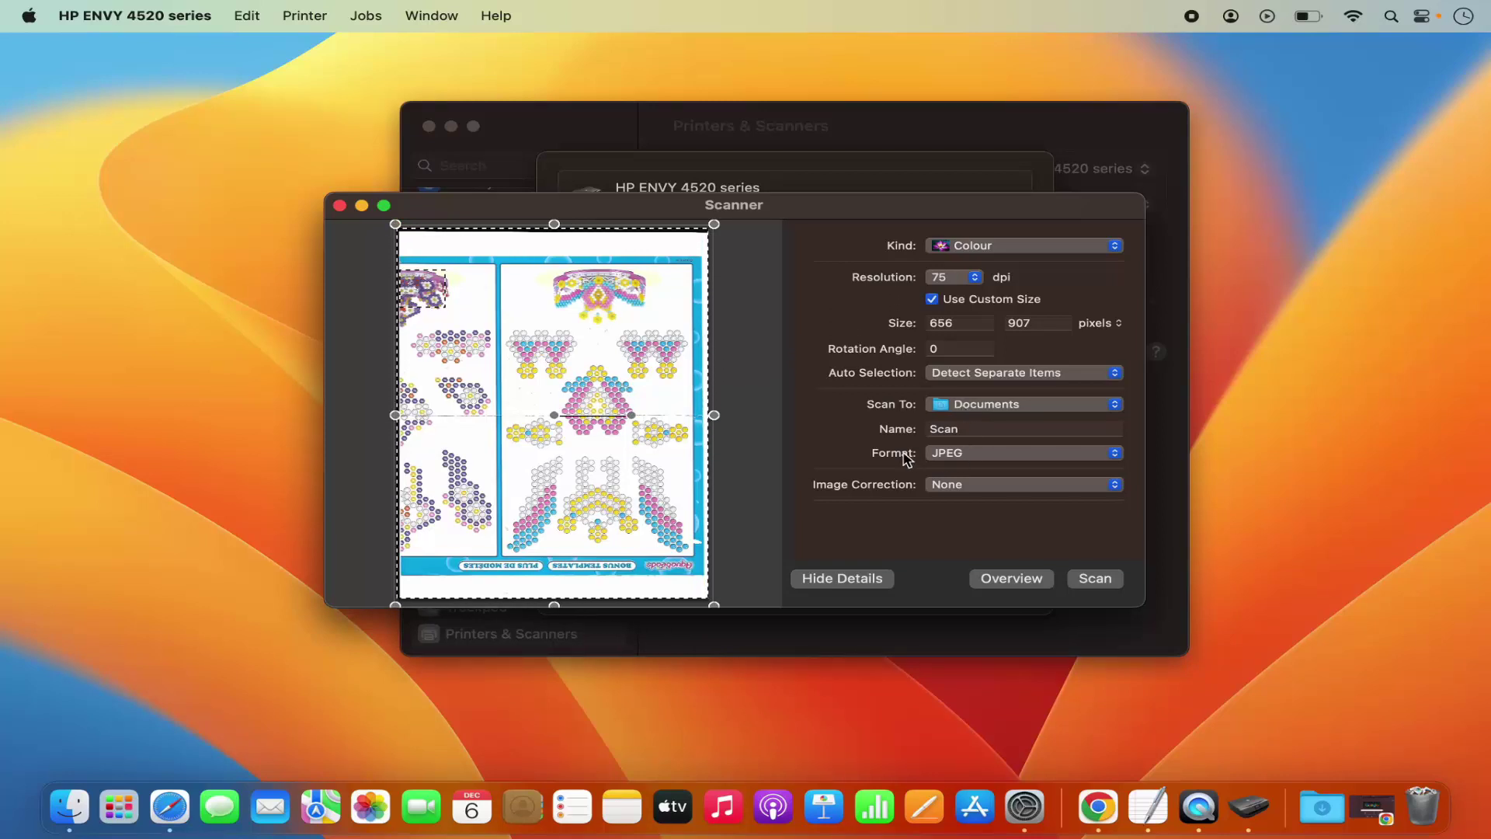
Step: Choose PDF as the output format and scan the bead-template page
click(943, 457)
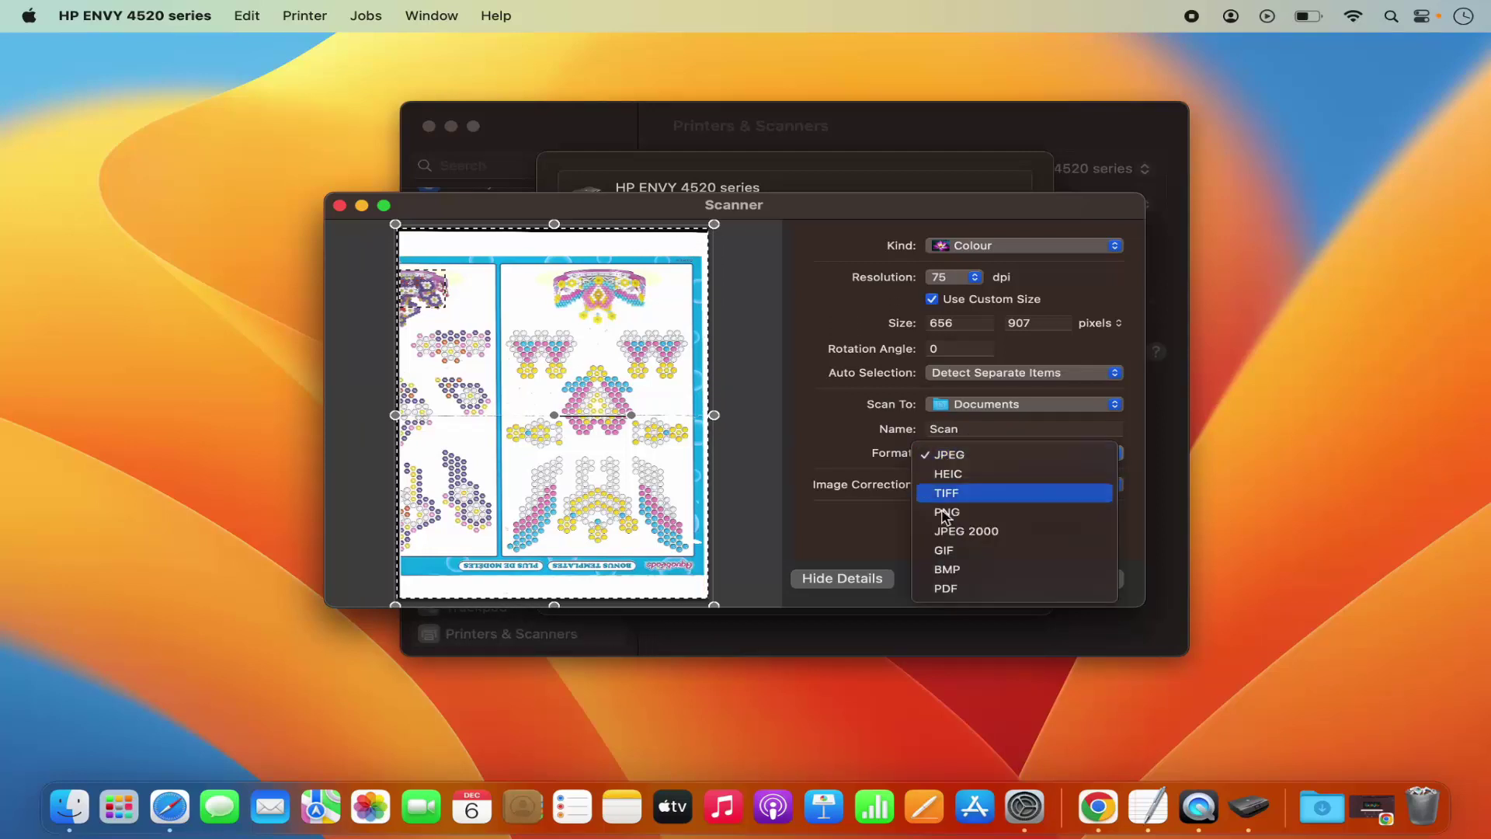
click(961, 596)
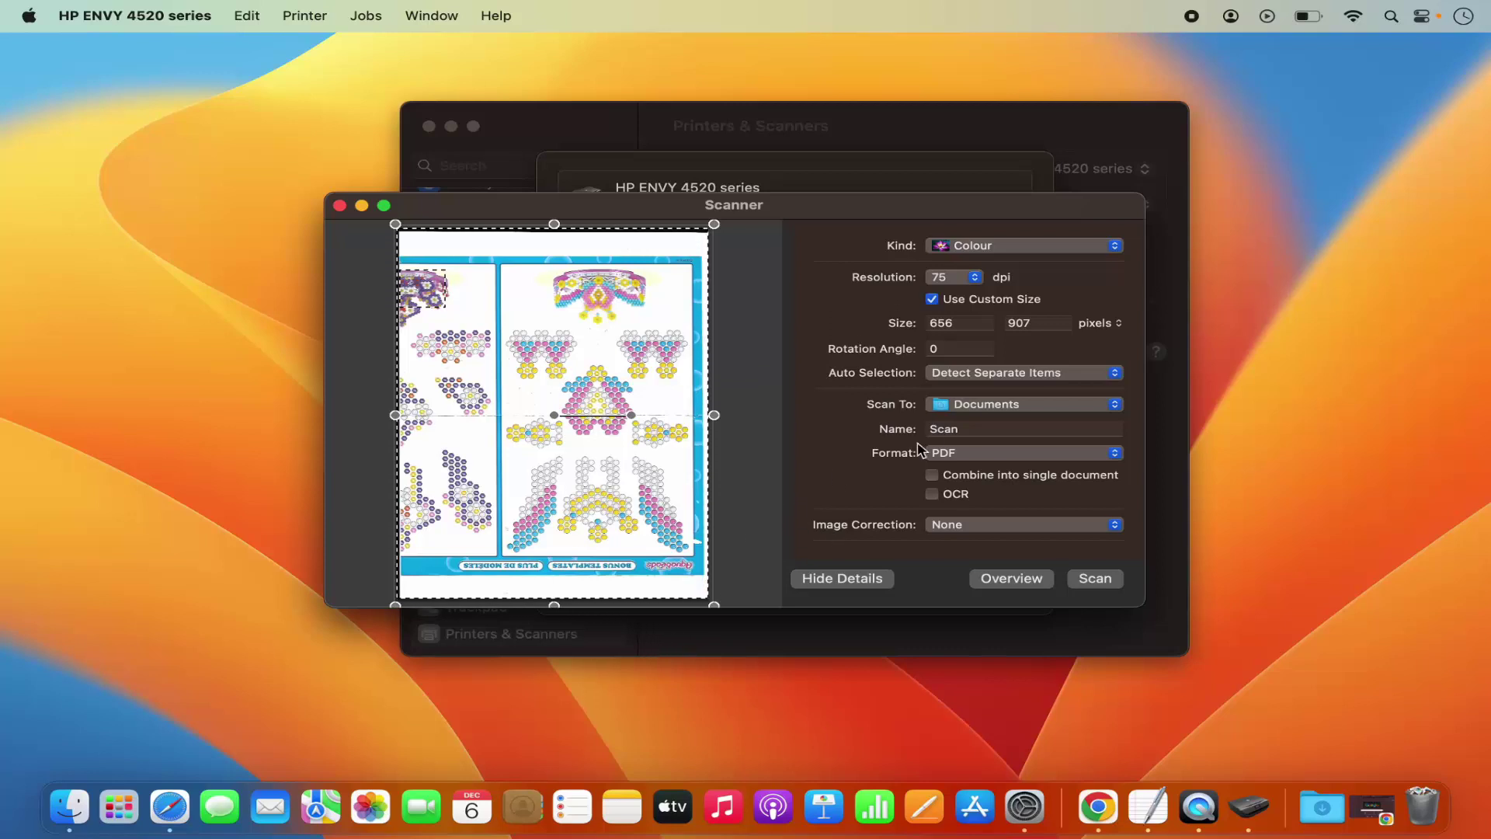
click(1093, 581)
Step: Show the Documents folder in a Finder window using the Dock's Finder shortcut menu
right_click(69, 811)
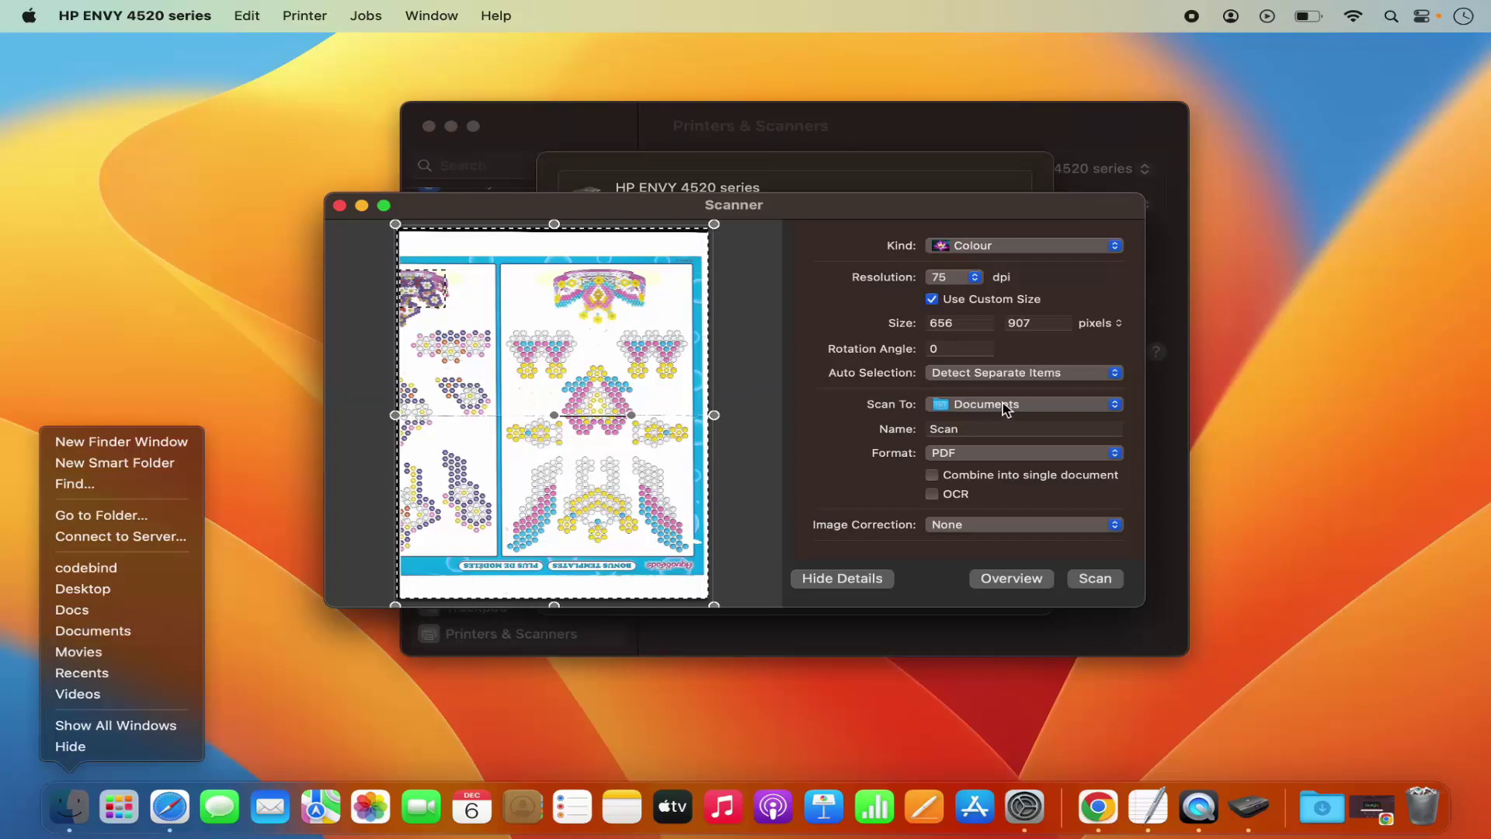
click(98, 631)
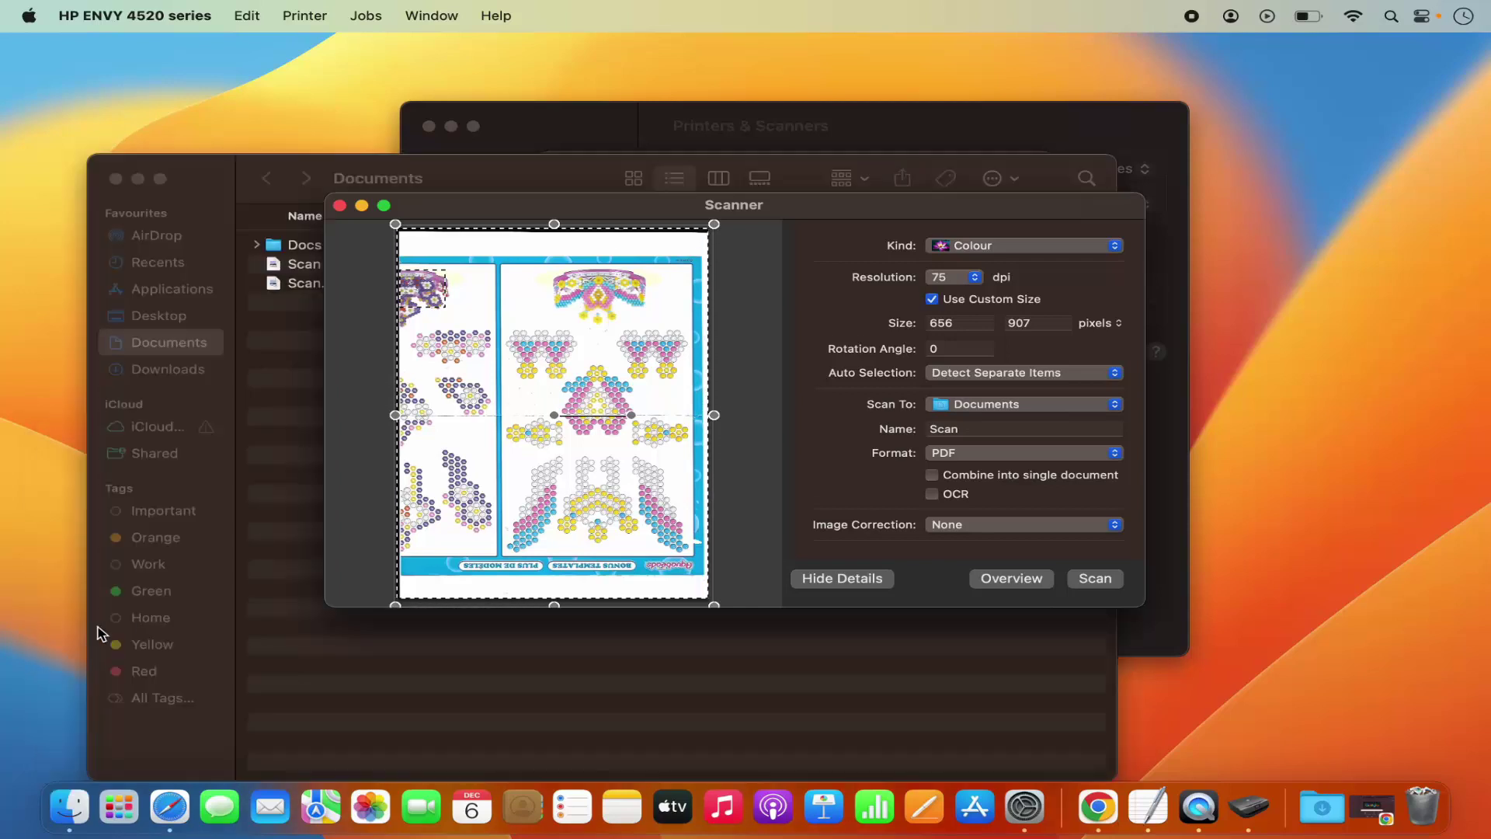
click(298, 334)
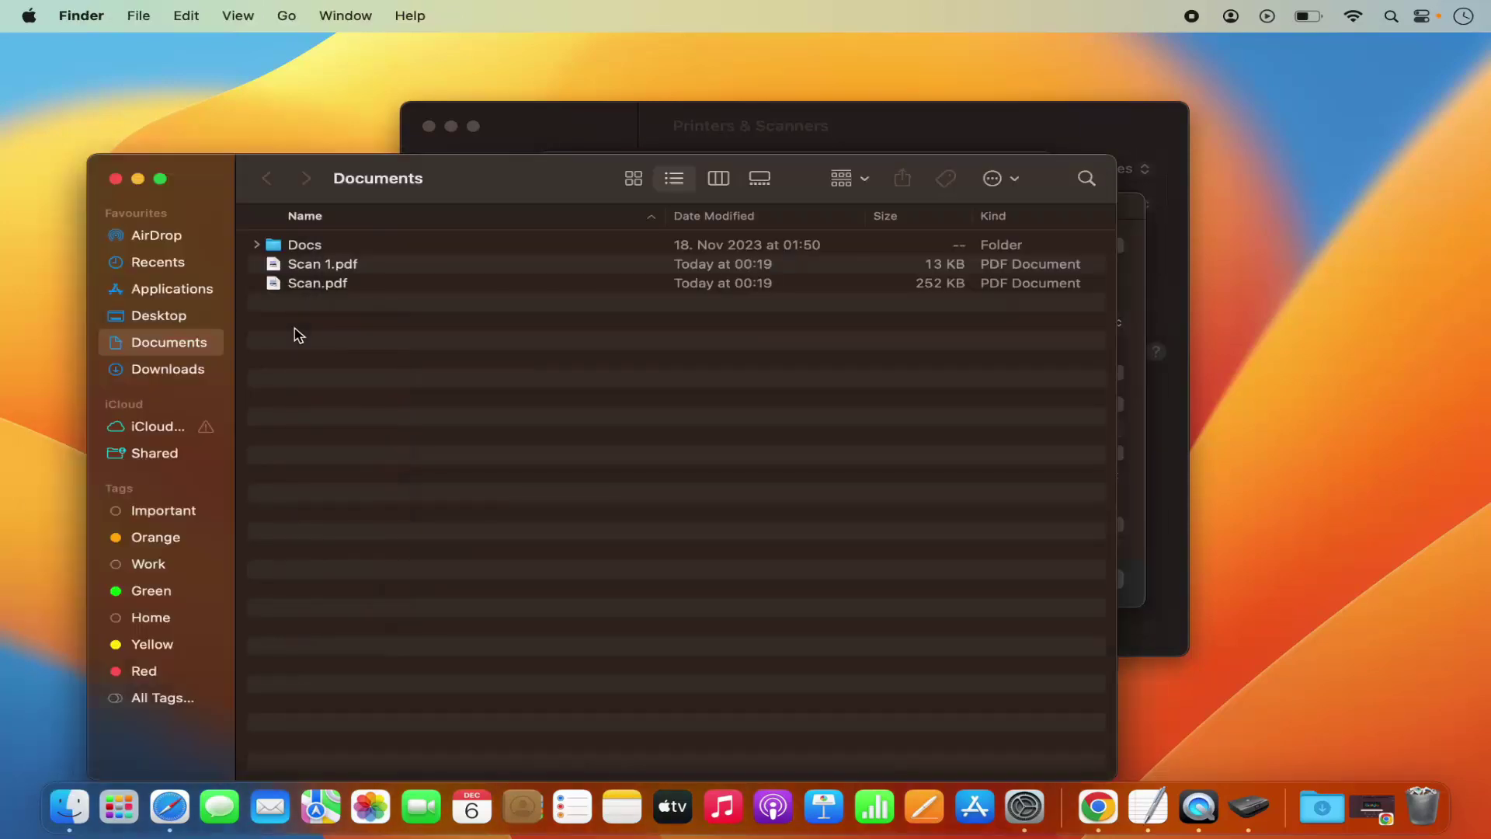
click(329, 268)
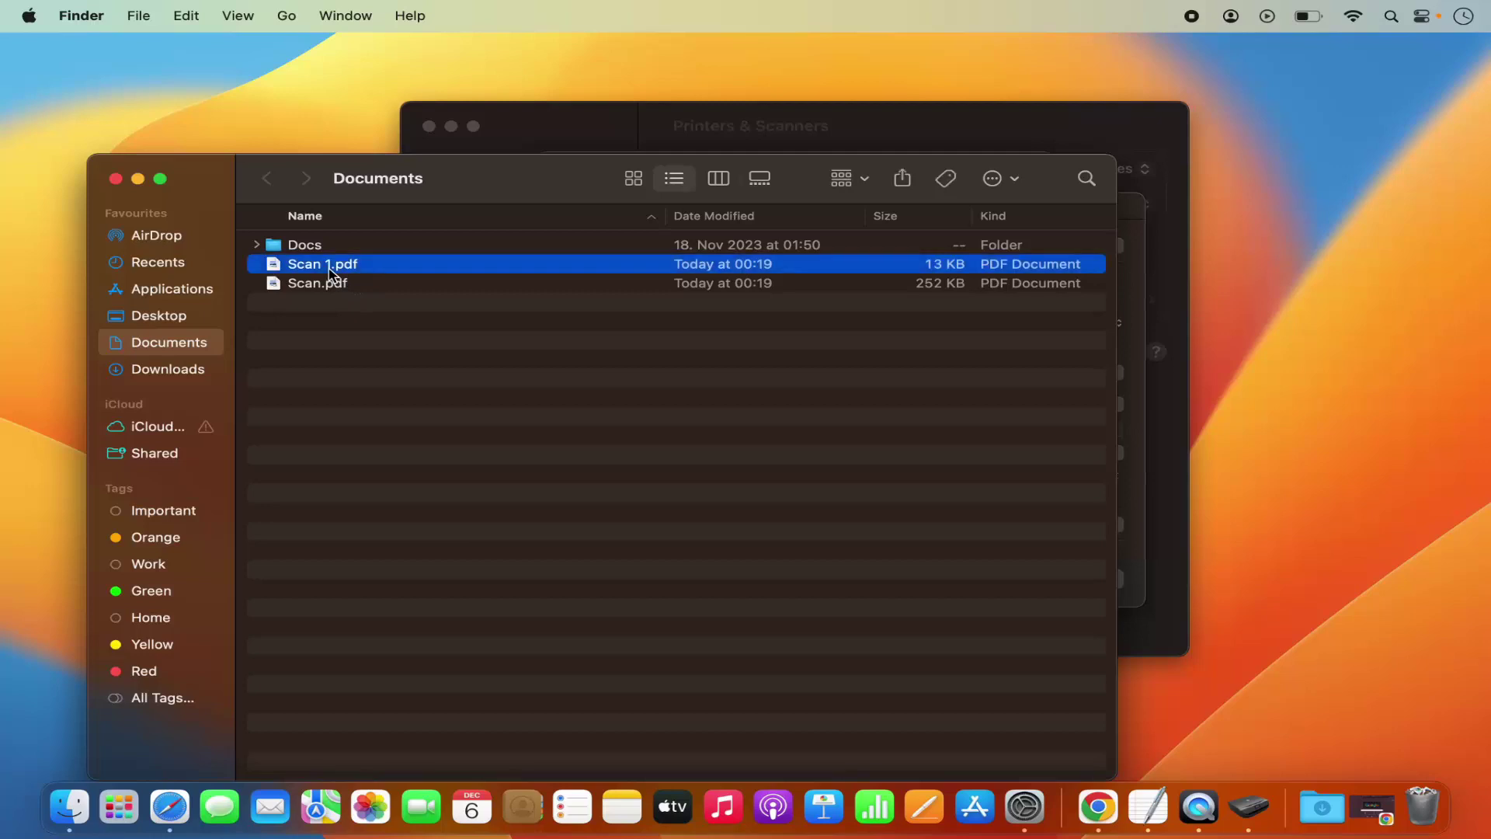
double_click(329, 272)
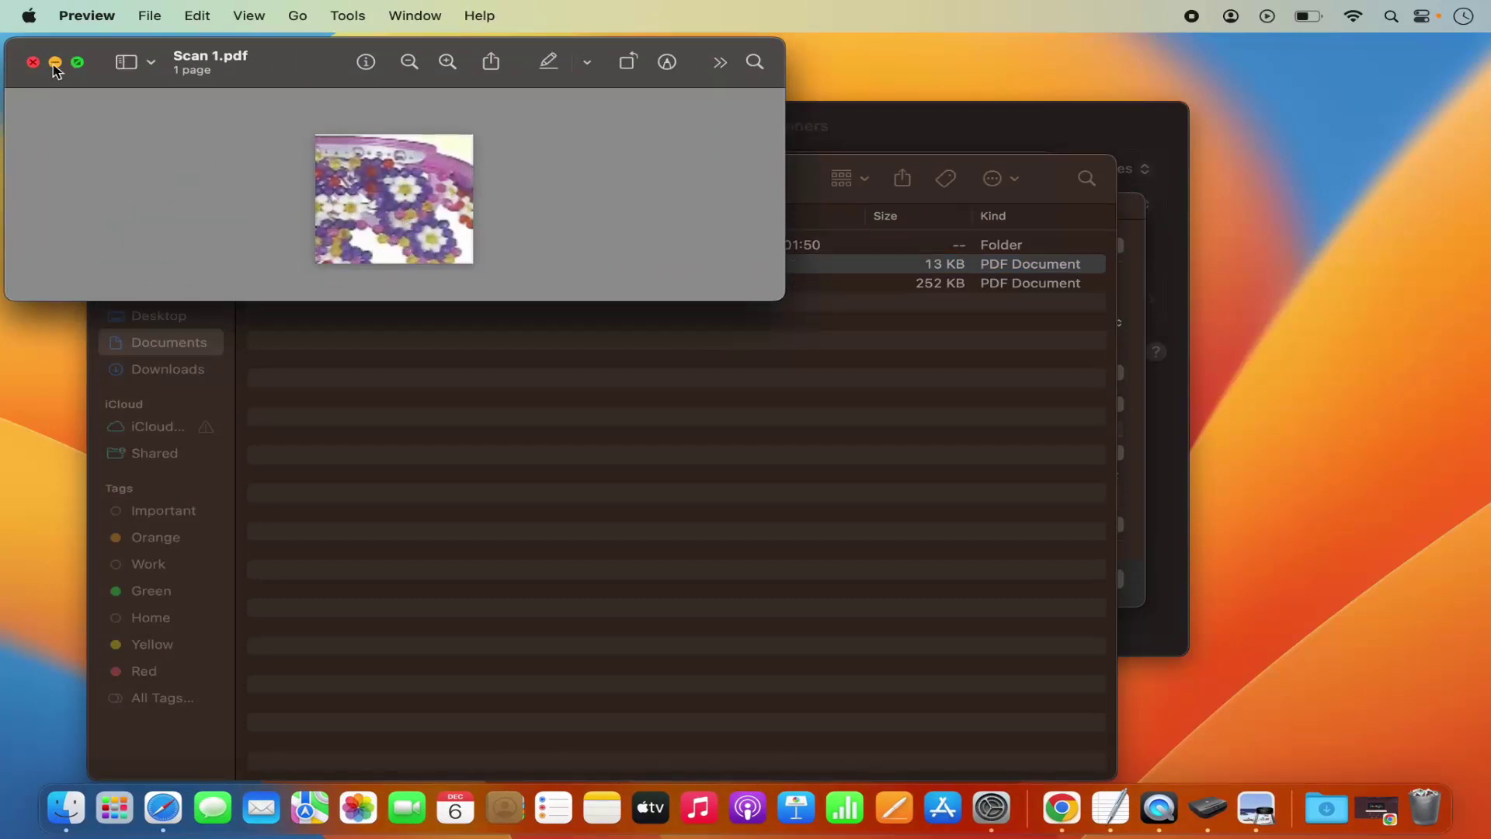
click(34, 63)
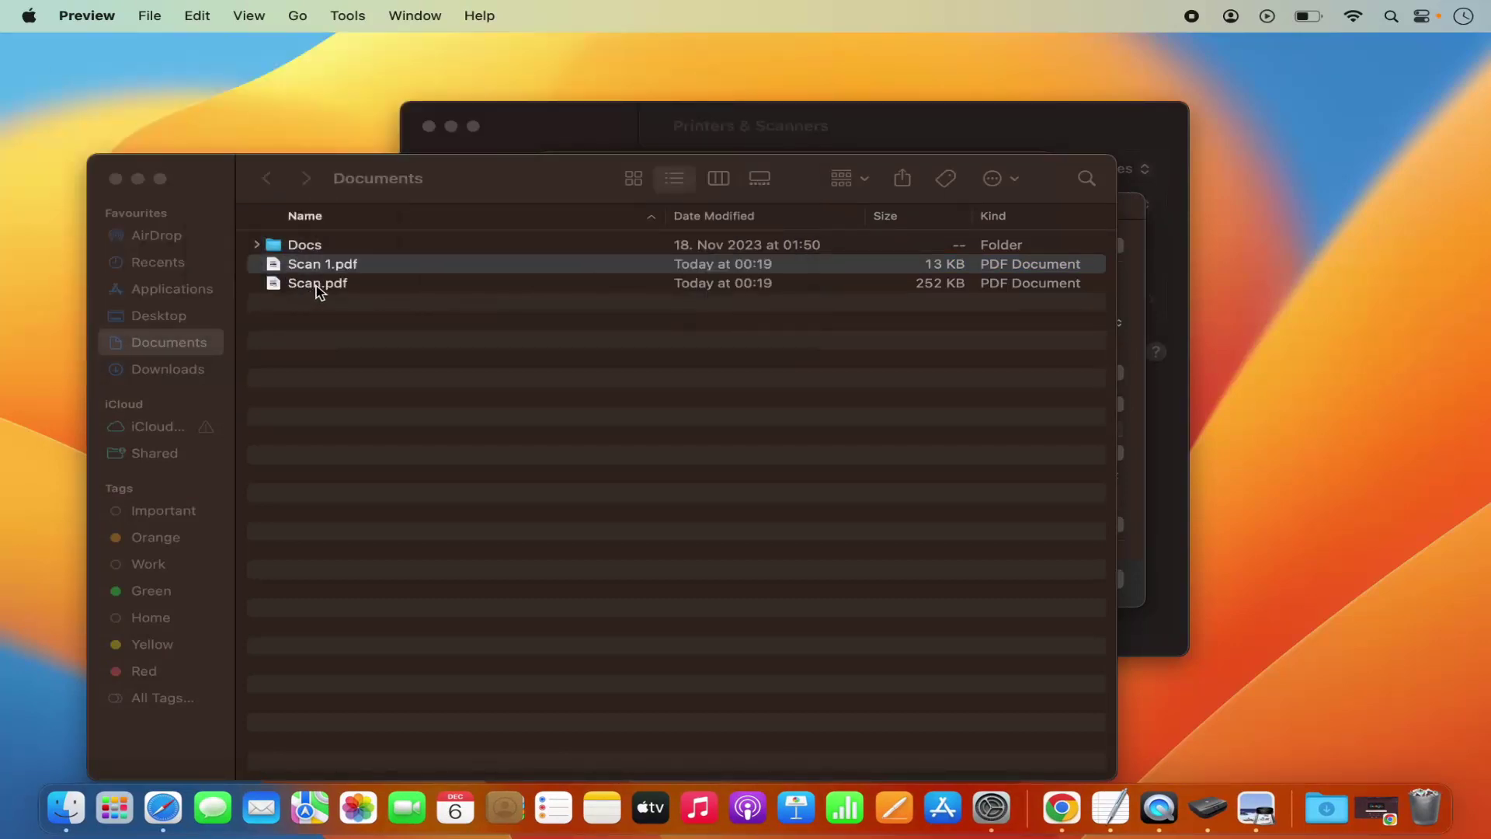
double_click(316, 284)
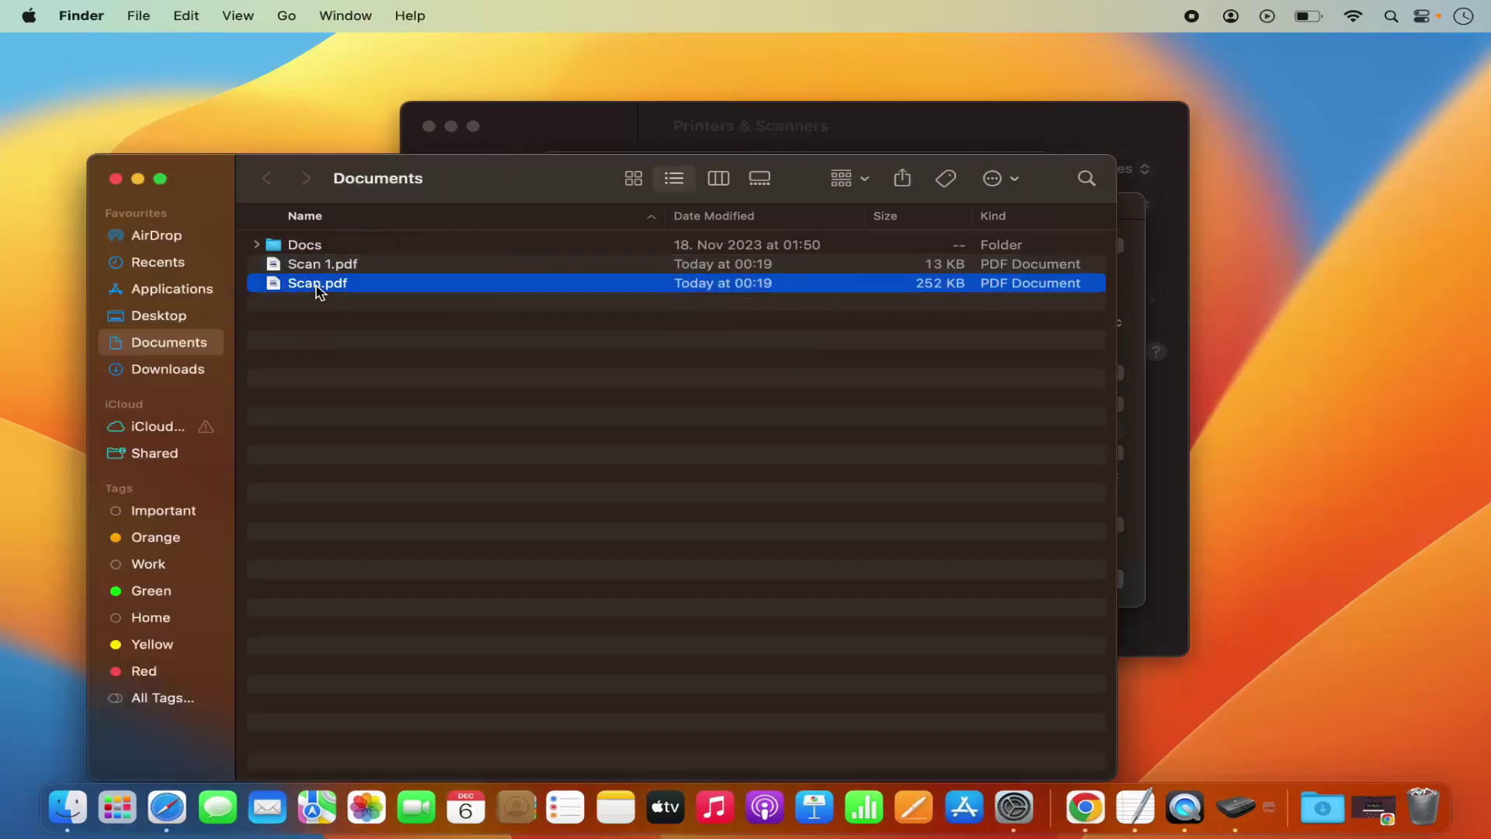
scroll(403, 364, down, 10)
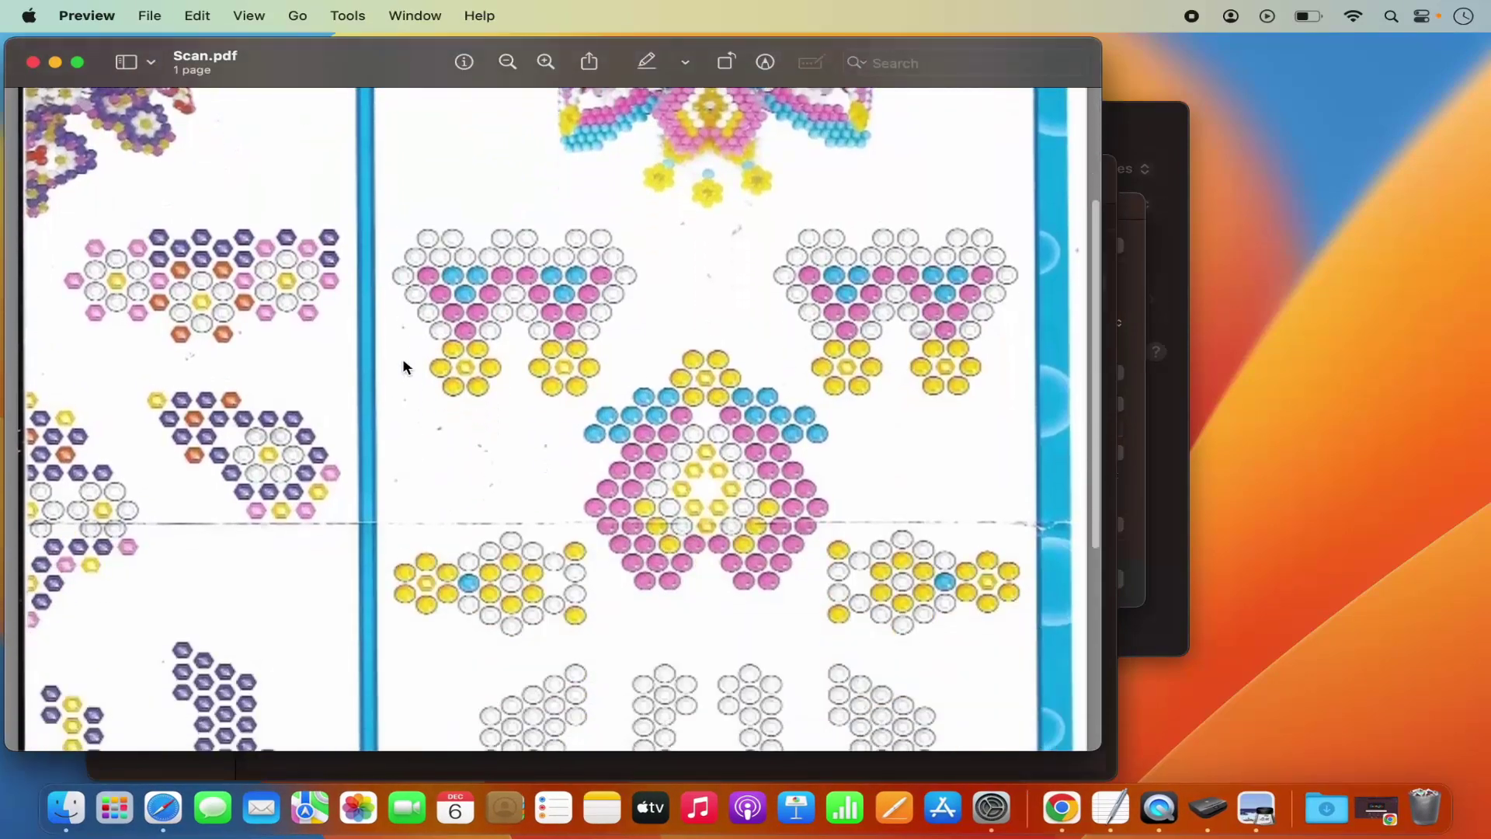
scroll(403, 361, up, 8)
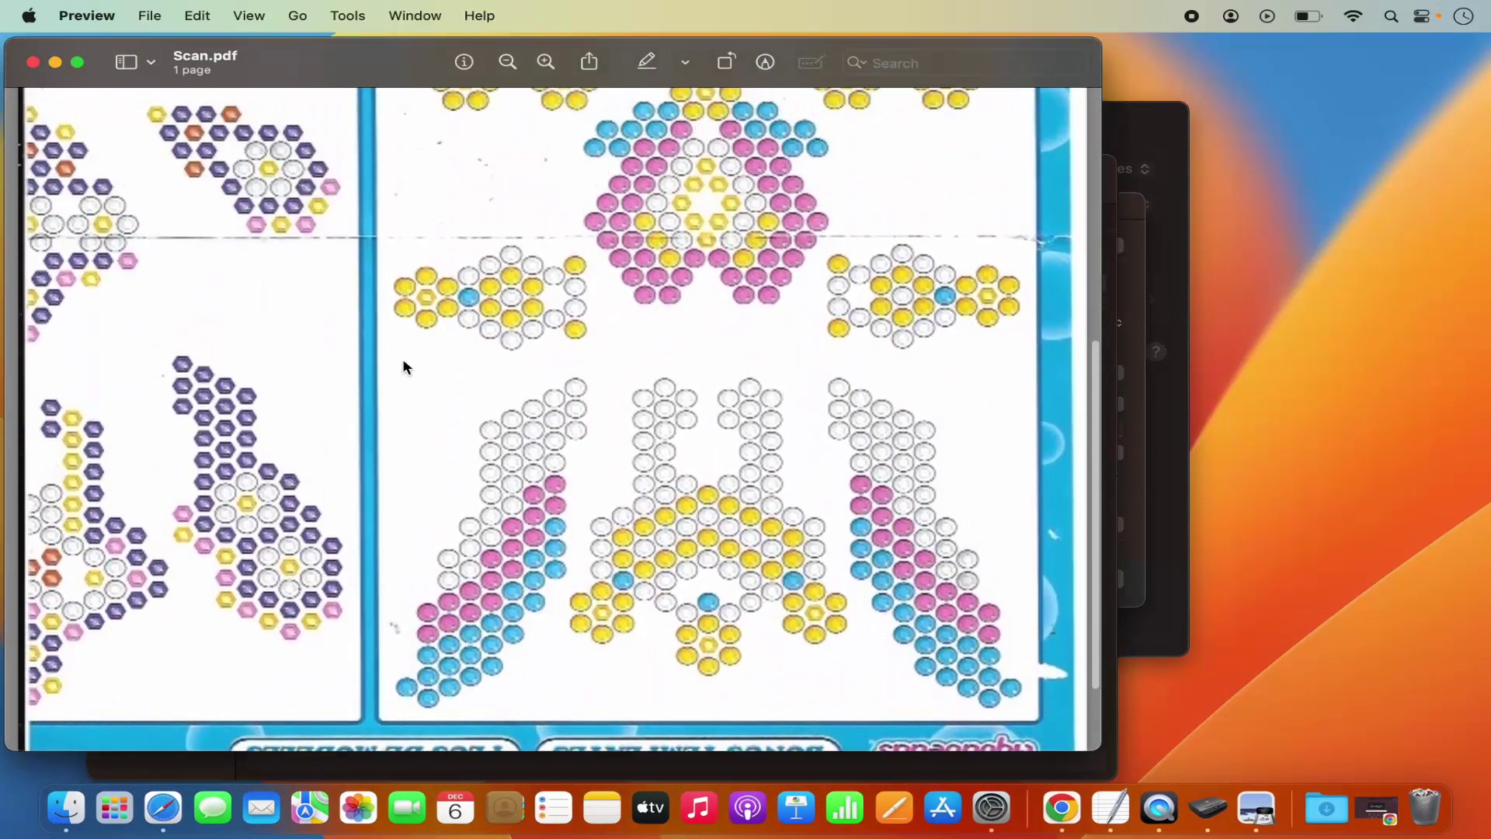
scroll(403, 364, down, 6)
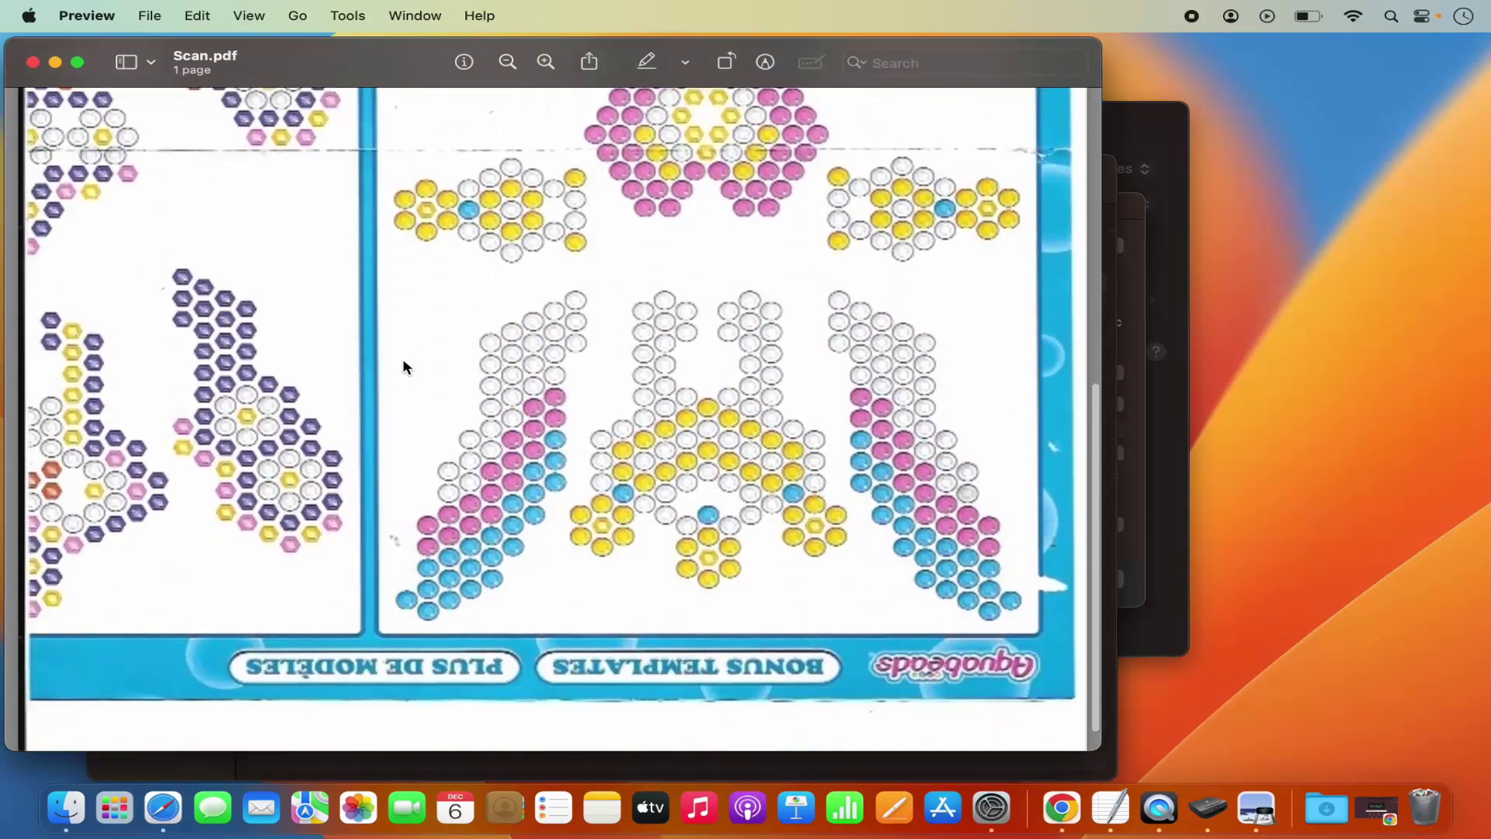
scroll(402, 363, up, 3)
scroll(403, 361, up, 5)
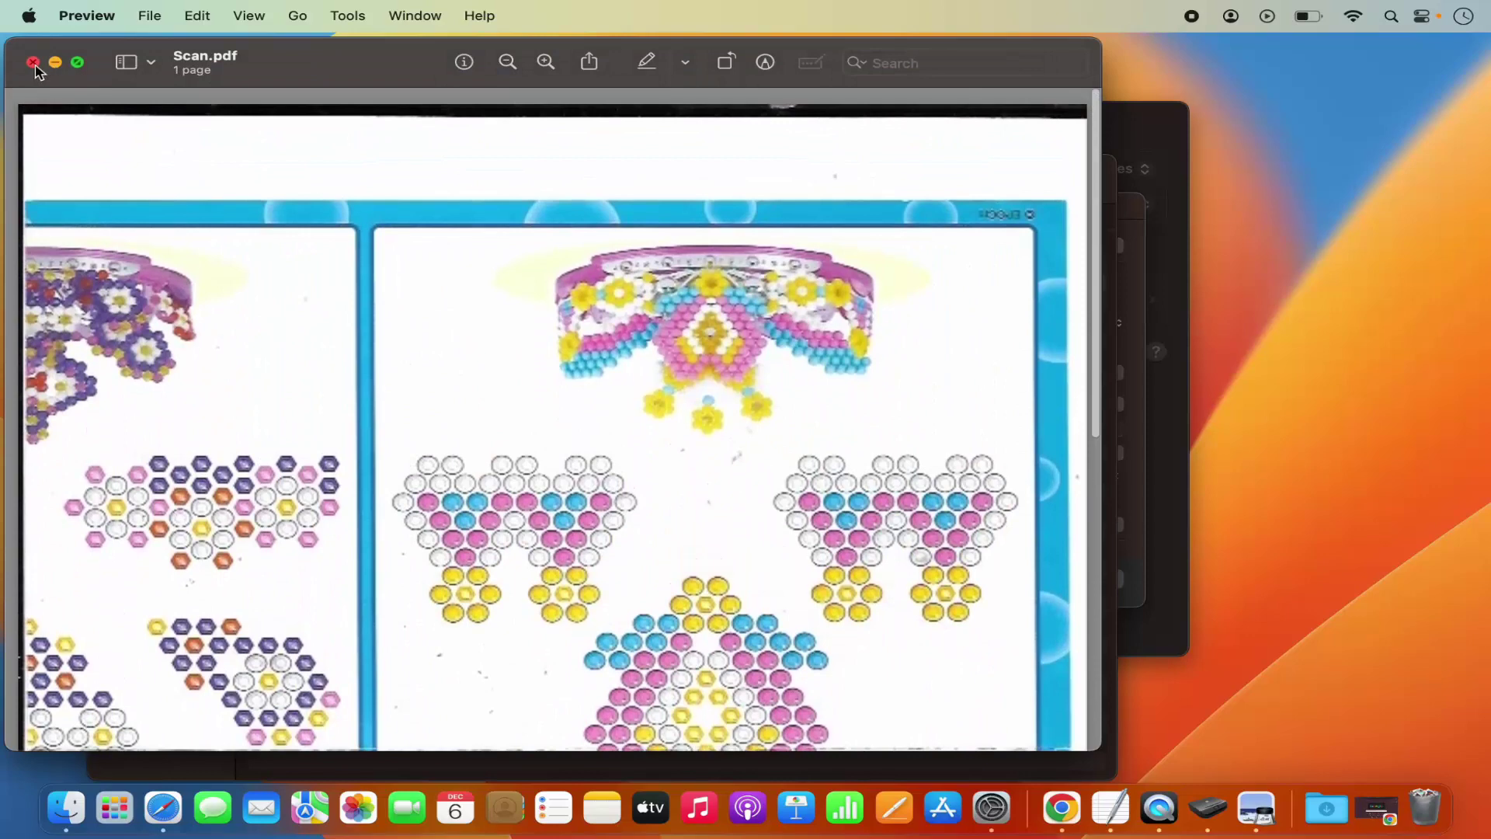
click(34, 63)
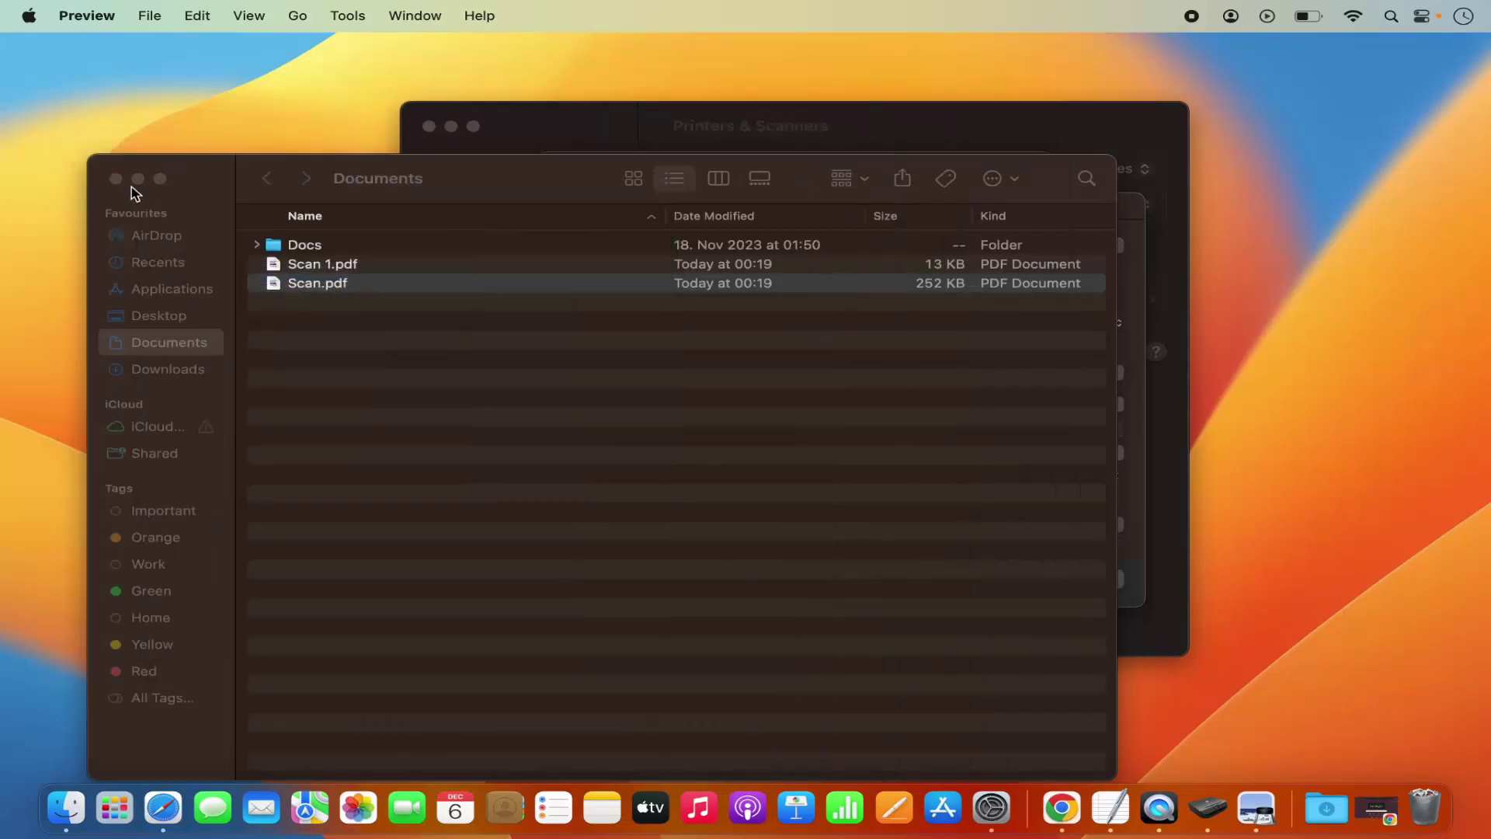